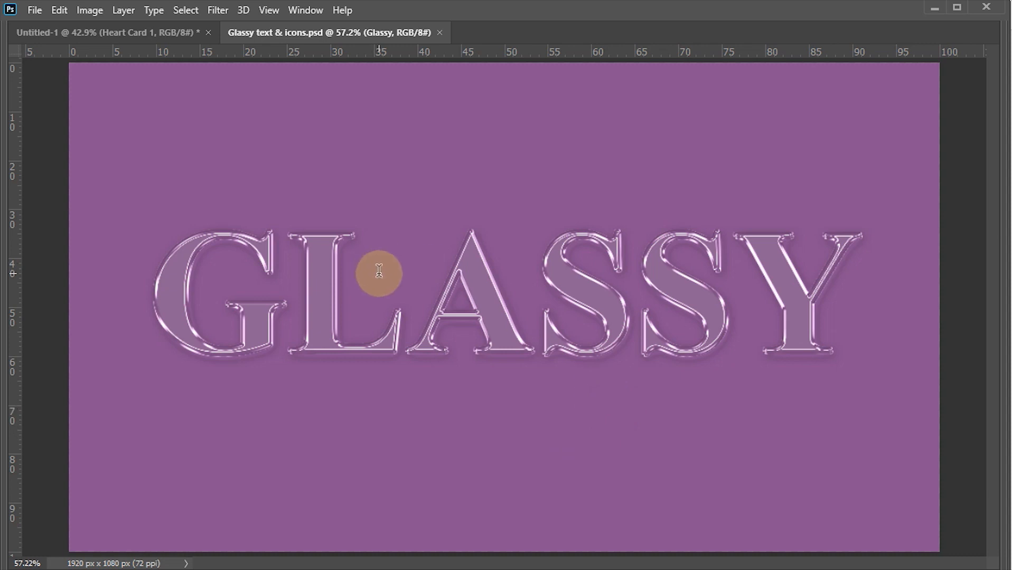
- Replace the GLASSY text in the glass-effect document with MORE
{"action": "double_click", "coordinate": [431, 311]}
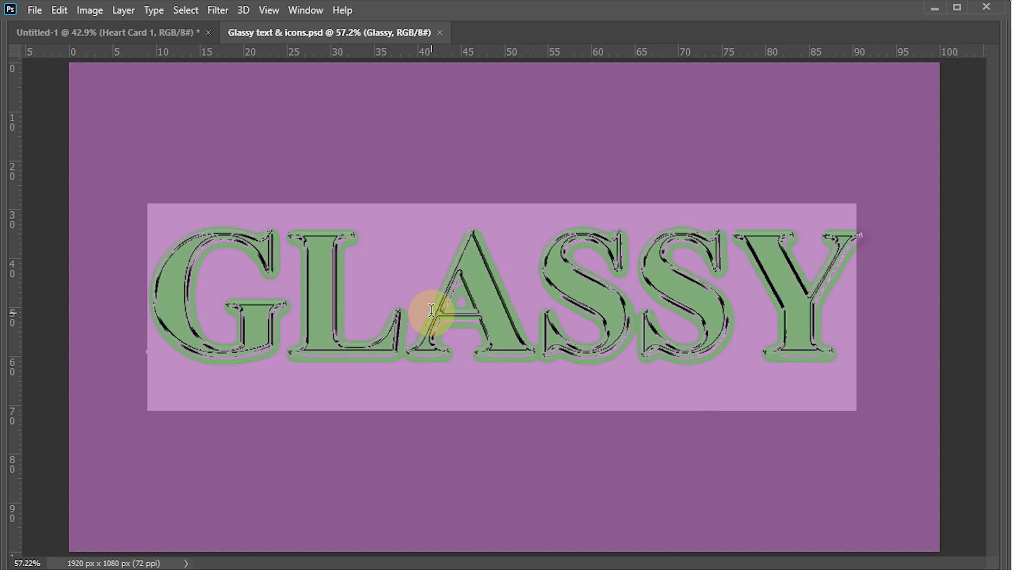
{"action": "type", "text": "MORE"}
{"action": "key", "text": "ctrl+Return"}
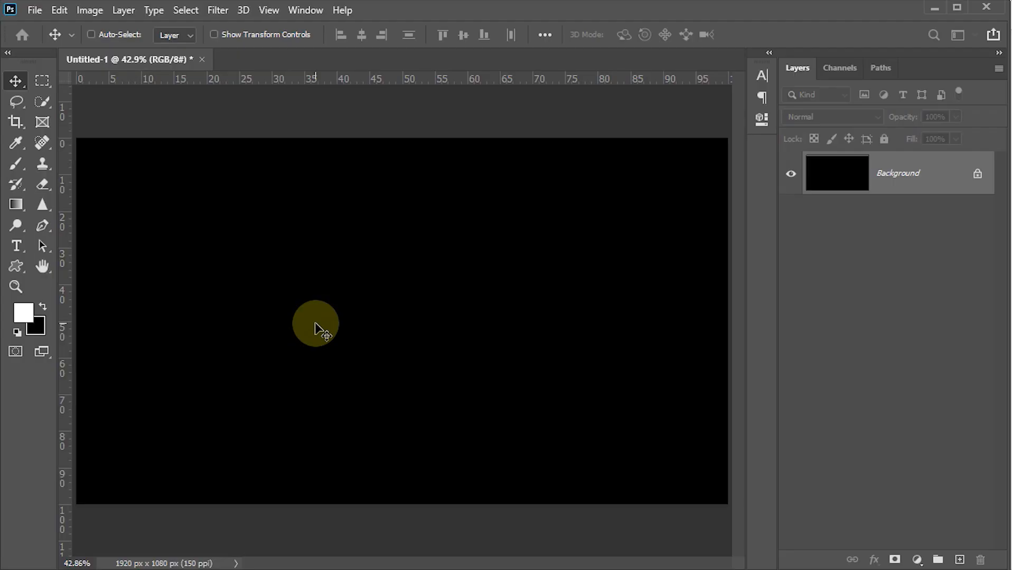
- Create a new 1920 × 1080 px document at 72 pixels/inch with a white (ffffff) background
{"action": "left_click", "coordinate": [35, 10]}
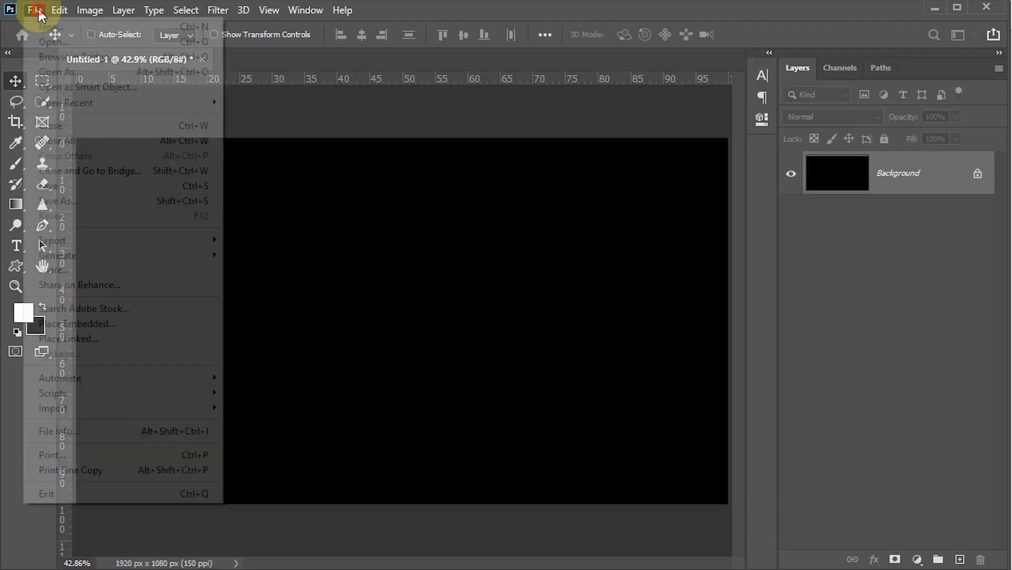
{"action": "left_click", "coordinate": [55, 29]}
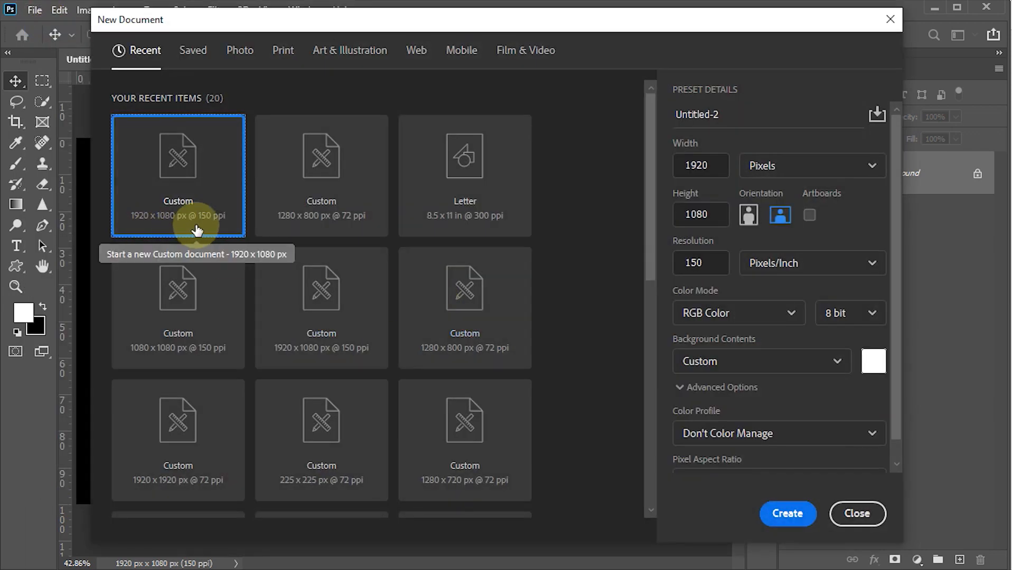
{"action": "left_click", "coordinate": [702, 263]}
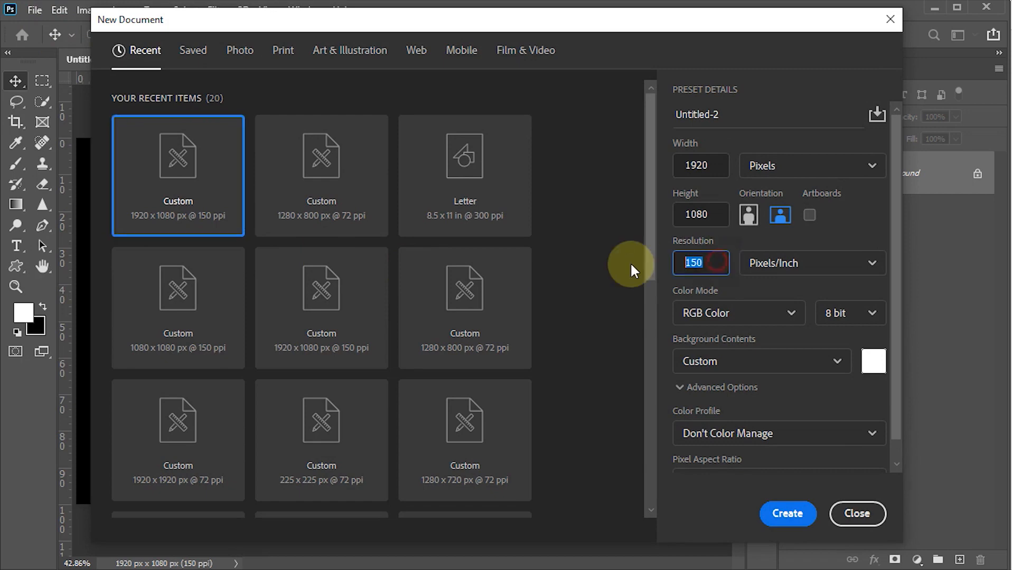
{"action": "type", "text": "72"}
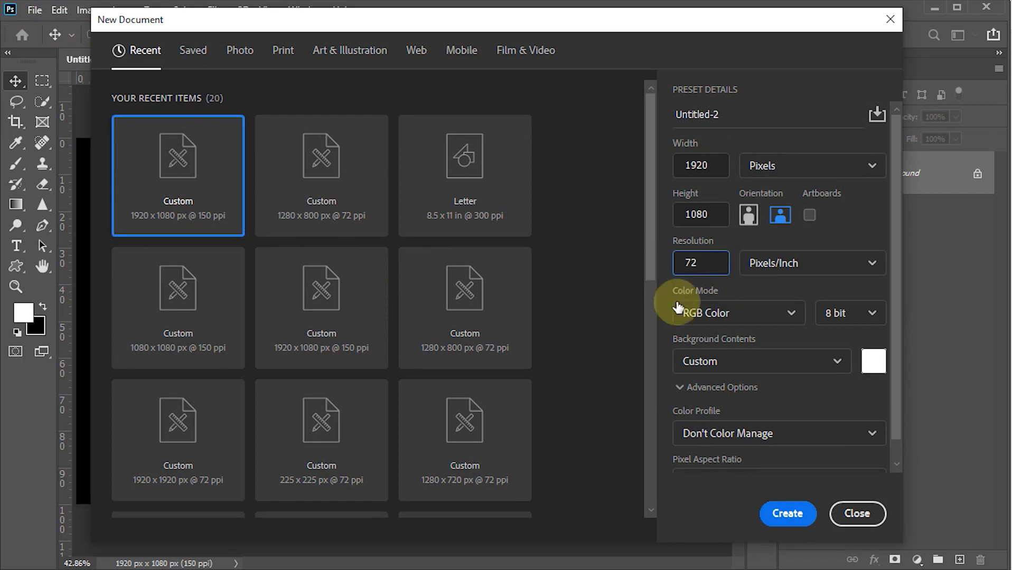
{"action": "left_click", "coordinate": [869, 369]}
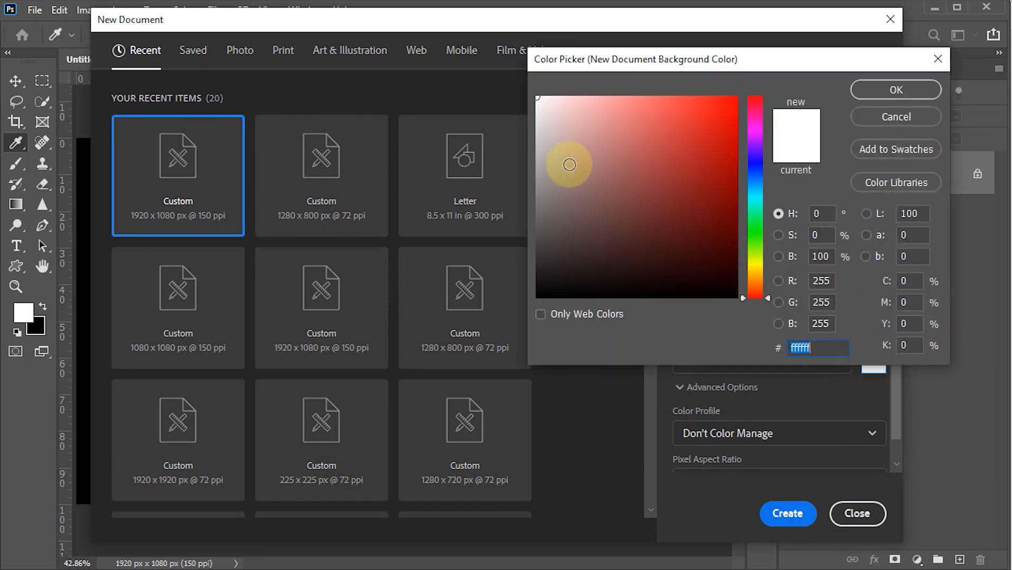
{"action": "left_click", "coordinate": [870, 89]}
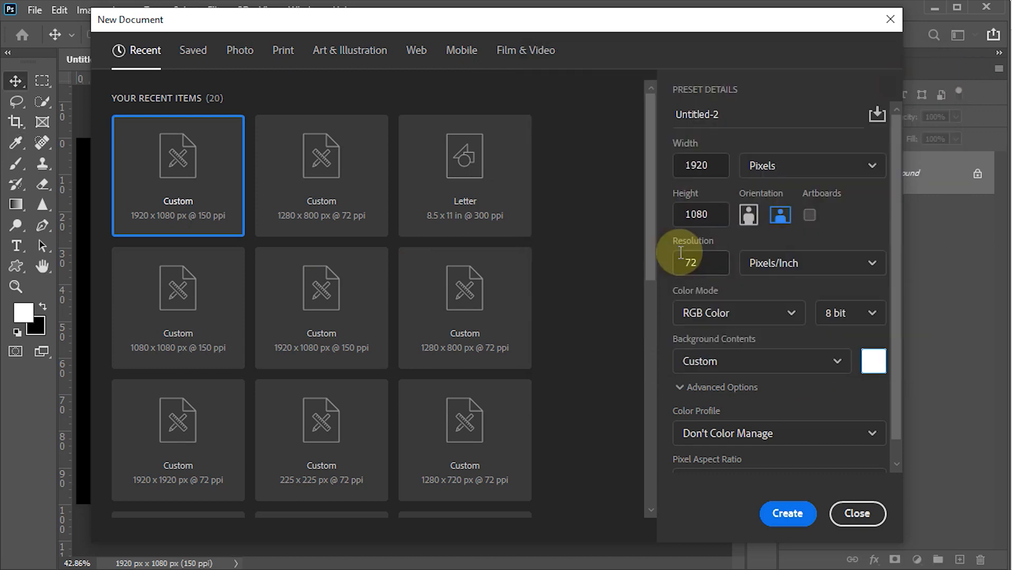
{"action": "left_click", "coordinate": [787, 513]}
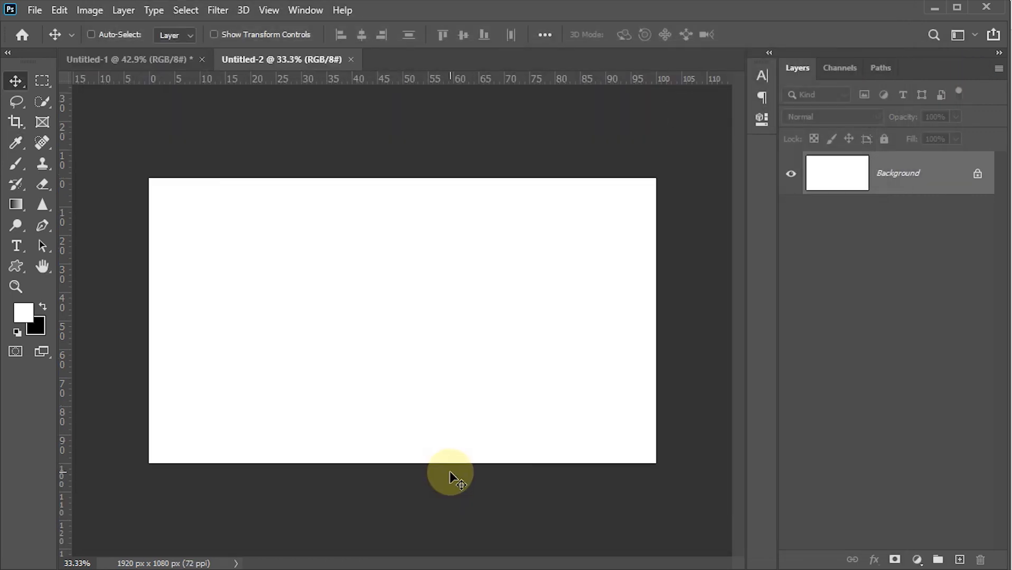
- Set up the horizontal Type tool with a 100 pt font size and black (000000) as the text color
{"action": "key", "text": "ctrl+0"}
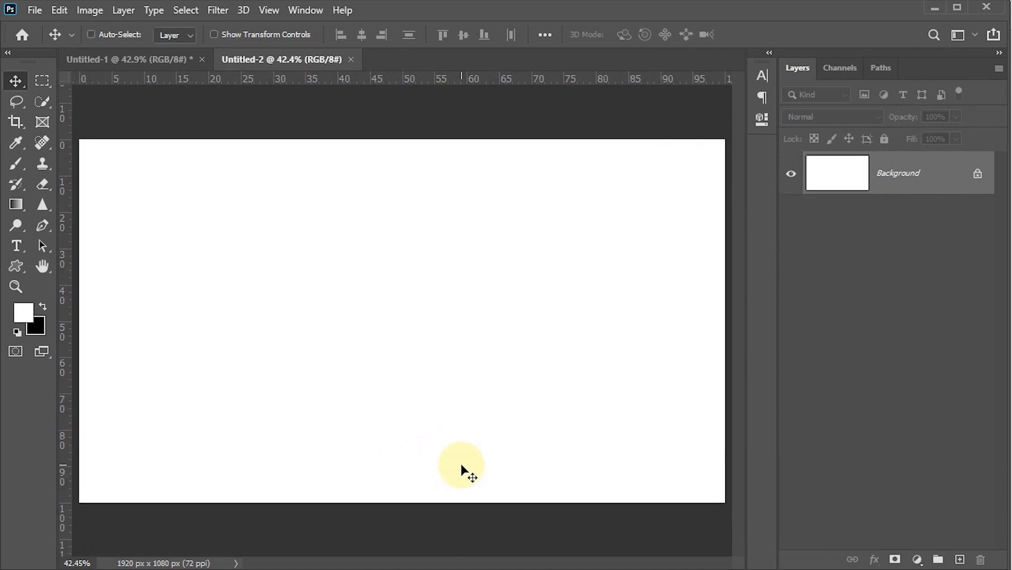
{"action": "key", "text": "t"}
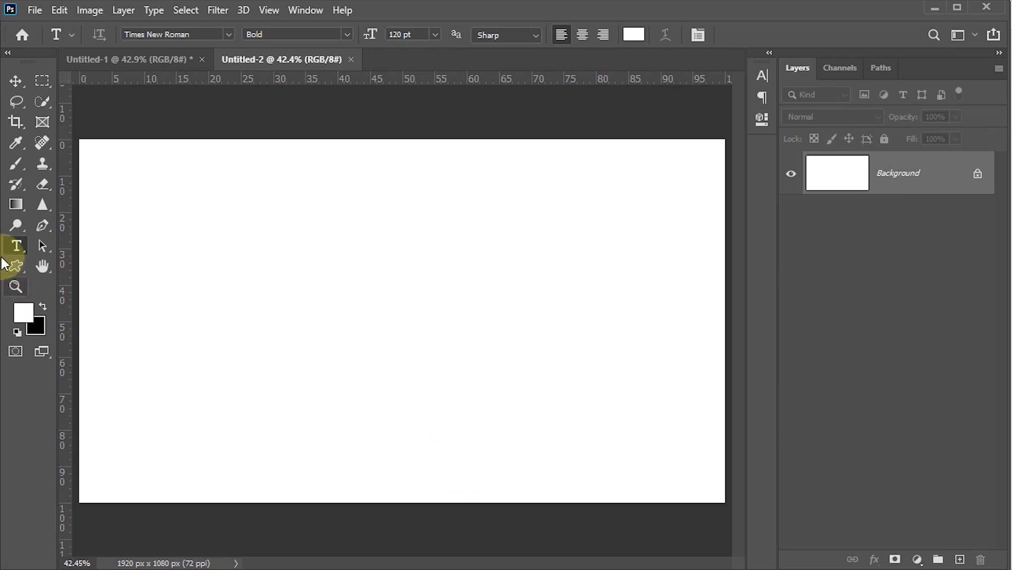
{"action": "left_click", "coordinate": [20, 253]}
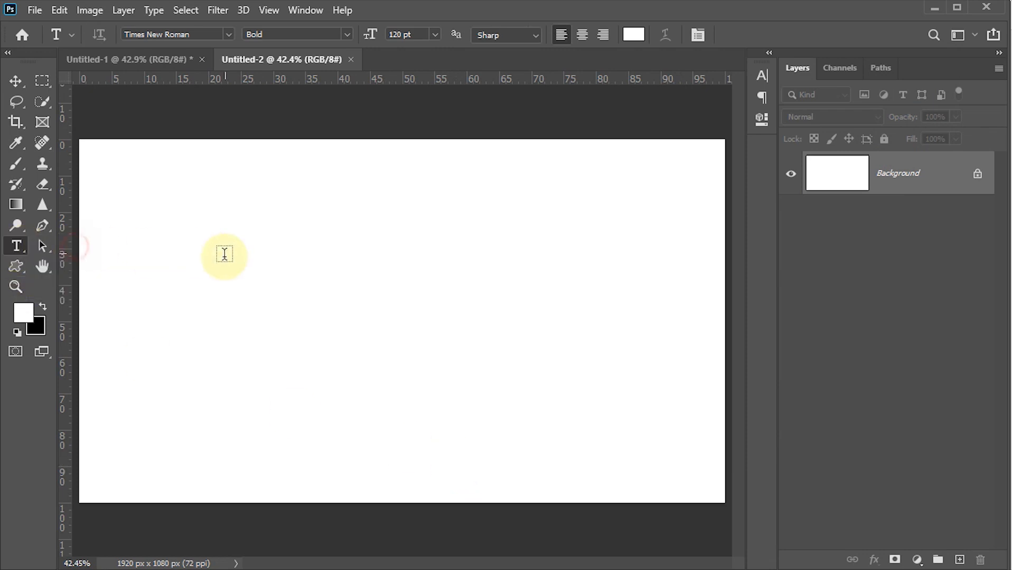
{"action": "left_click", "coordinate": [77, 247]}
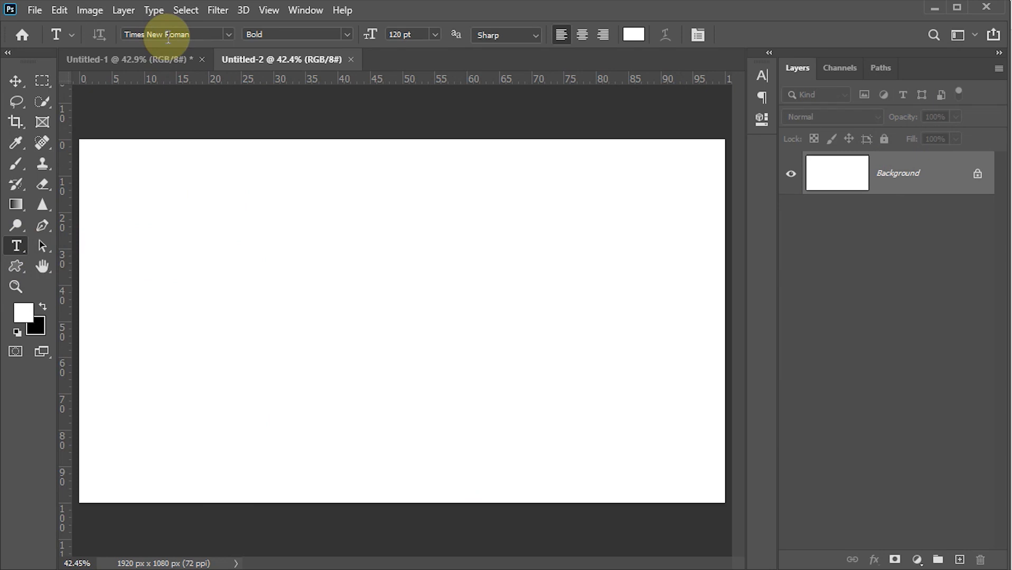
{"action": "left_click", "coordinate": [412, 35]}
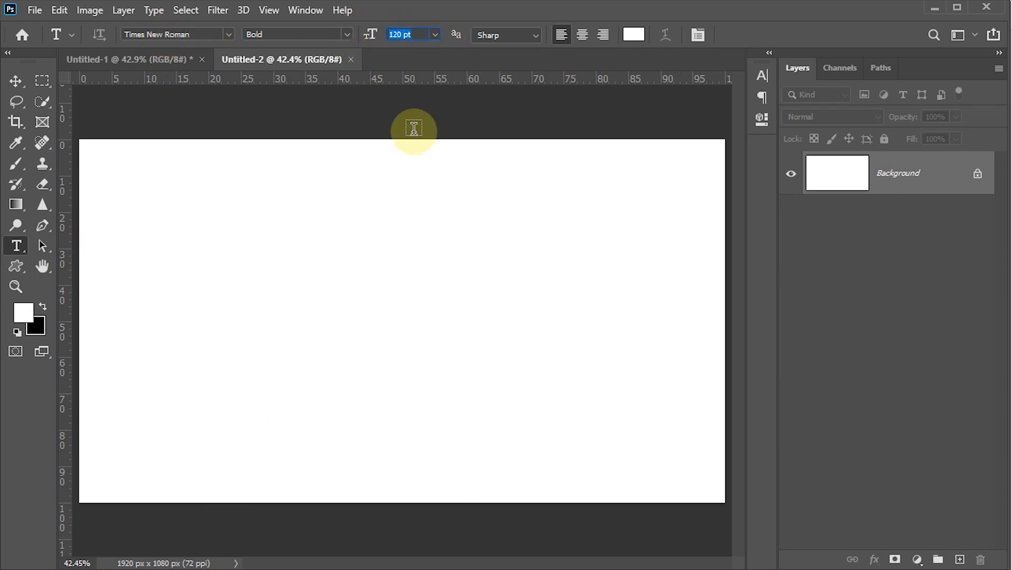
{"action": "type", "text": "100"}
{"action": "key", "text": "Return"}
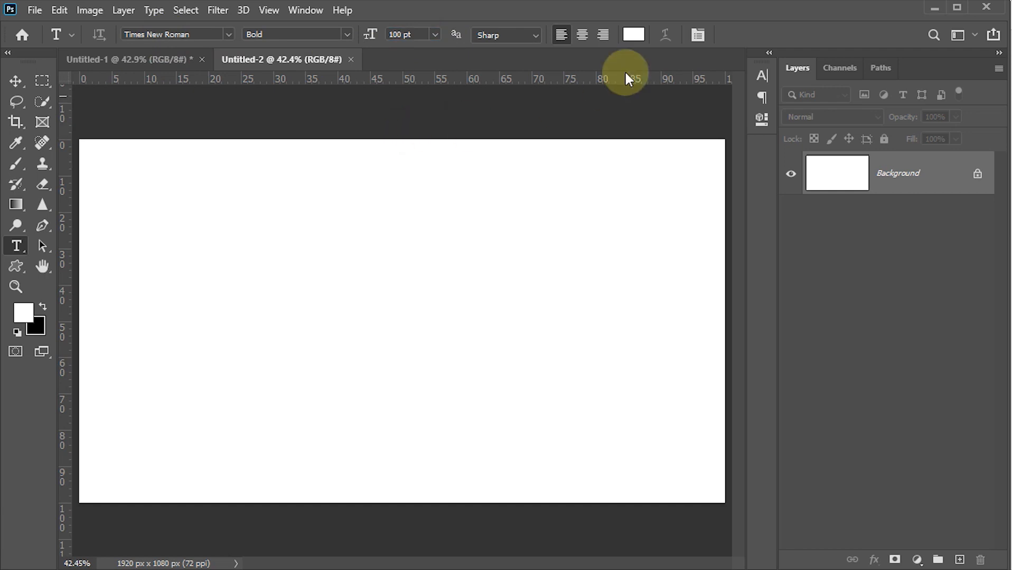
{"action": "left_click", "coordinate": [634, 35]}
{"action": "left_click_drag", "start_coordinate": [655, 226], "coordinate": [744, 332]}
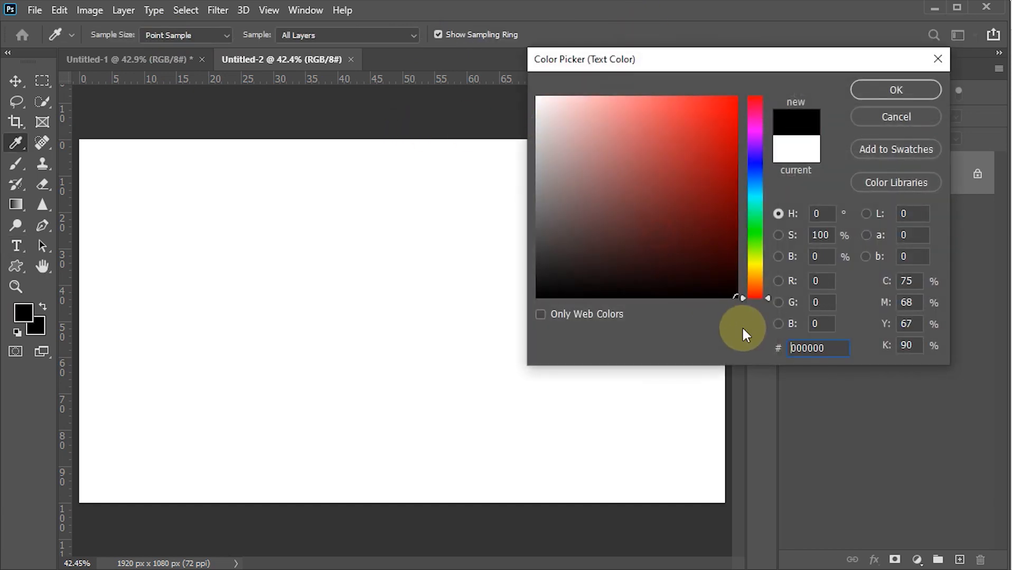
{"action": "left_click", "coordinate": [867, 90]}
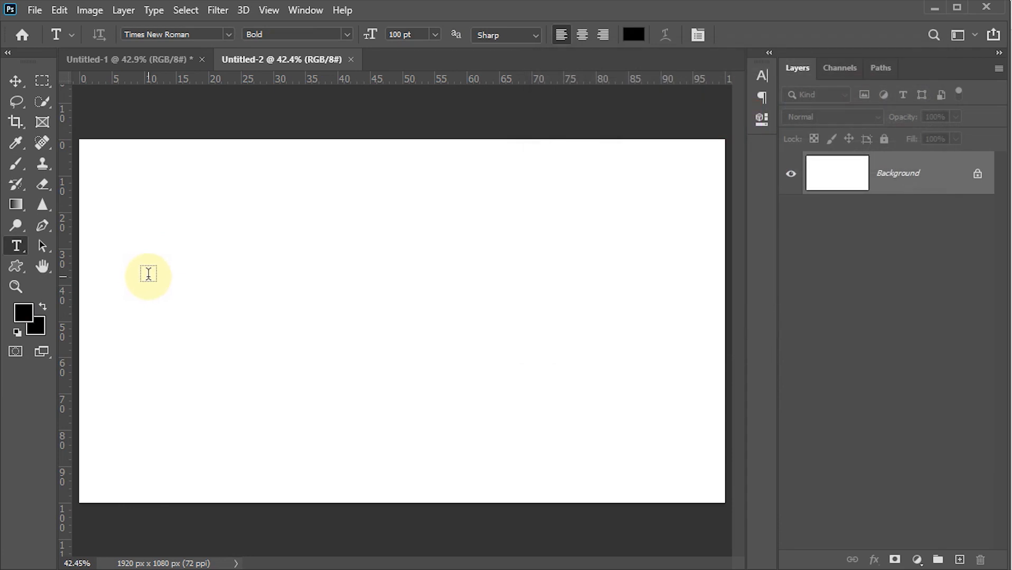
- Add a text layer reading GLASSY on the canvas
{"action": "left_click", "coordinate": [164, 277]}
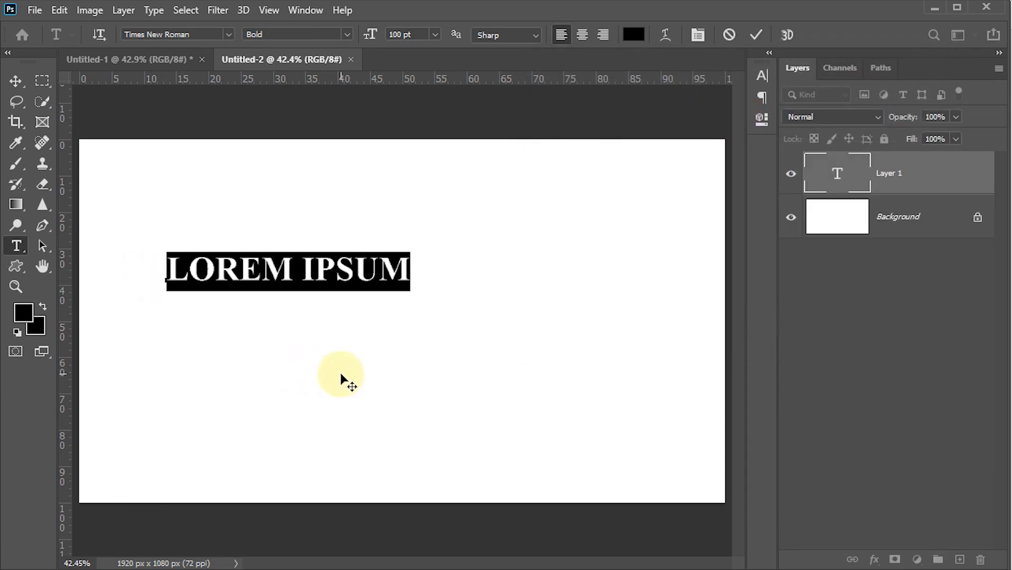
{"action": "type", "text": "GLA"}
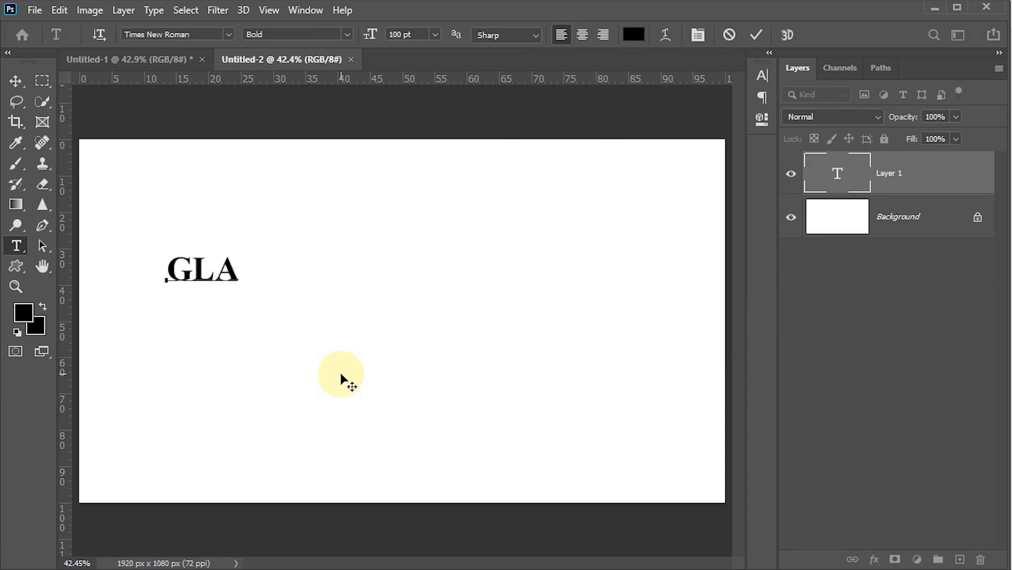
{"action": "type", "text": "SSY"}
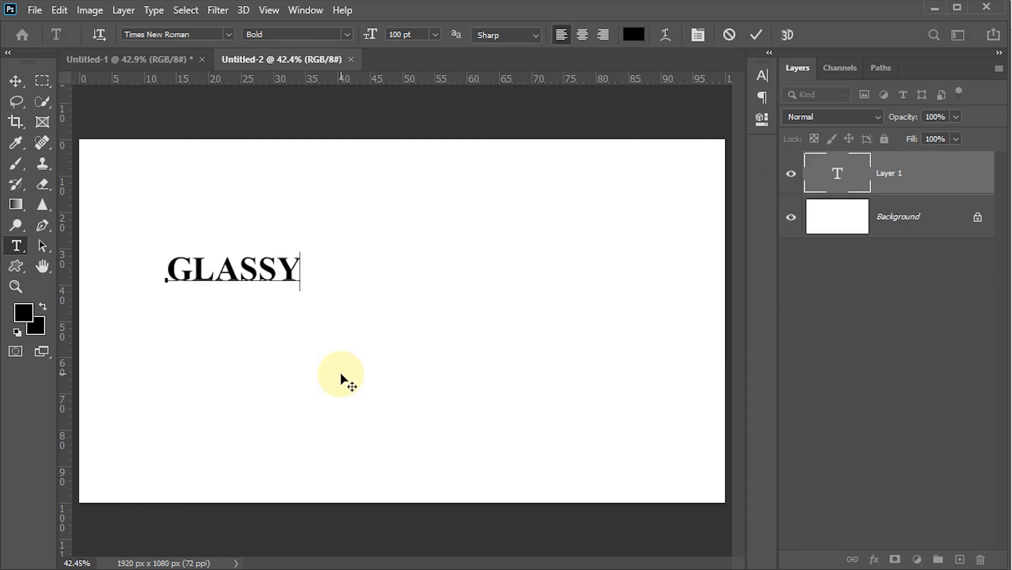
{"action": "left_click", "coordinate": [750, 31]}
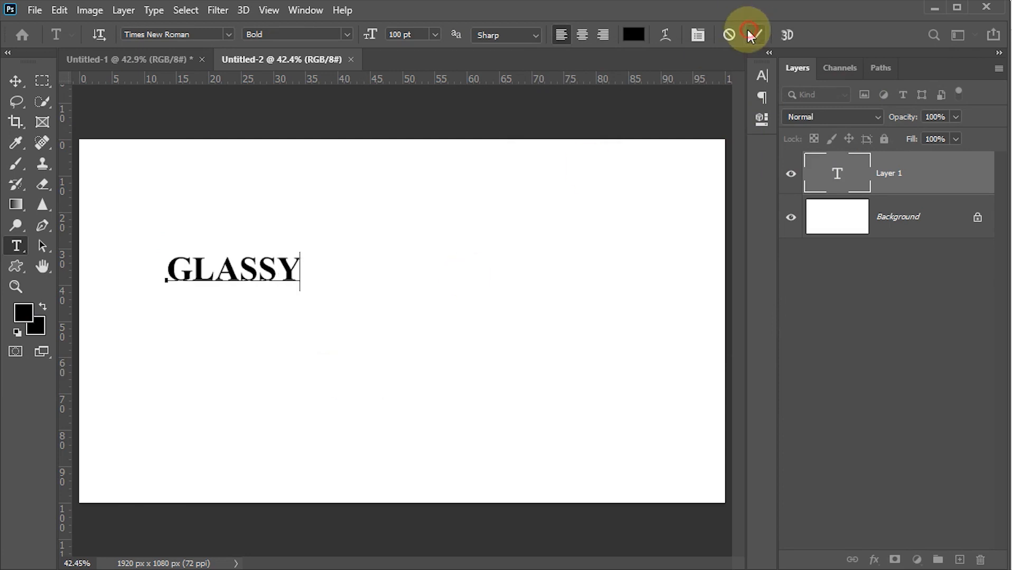
- Scale the GLASSY text up to about 394% and center it on the canvas at X 960 px, Y 540 px
{"action": "left_click", "coordinate": [15, 82]}
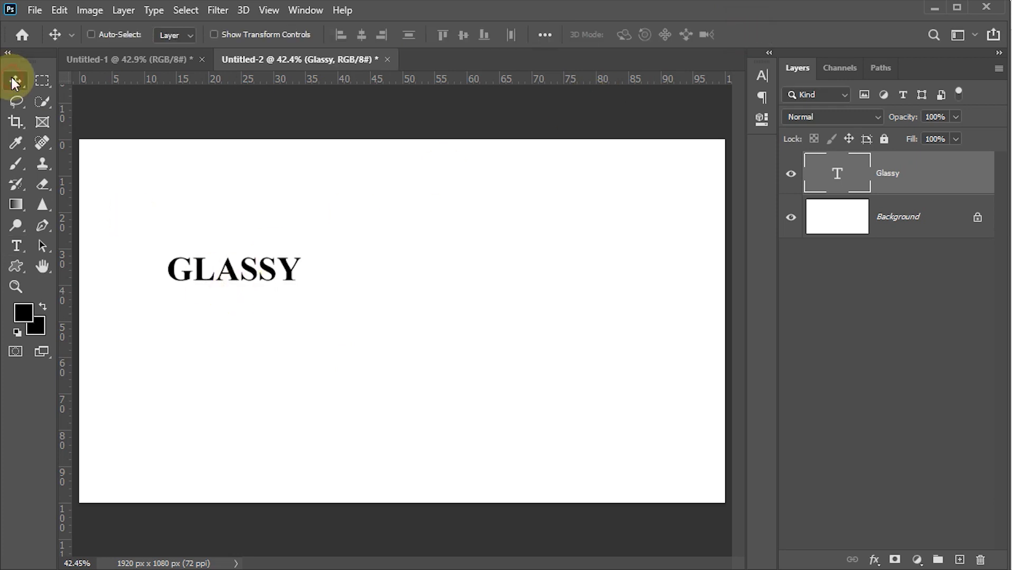
{"action": "key", "text": "ctrl"}
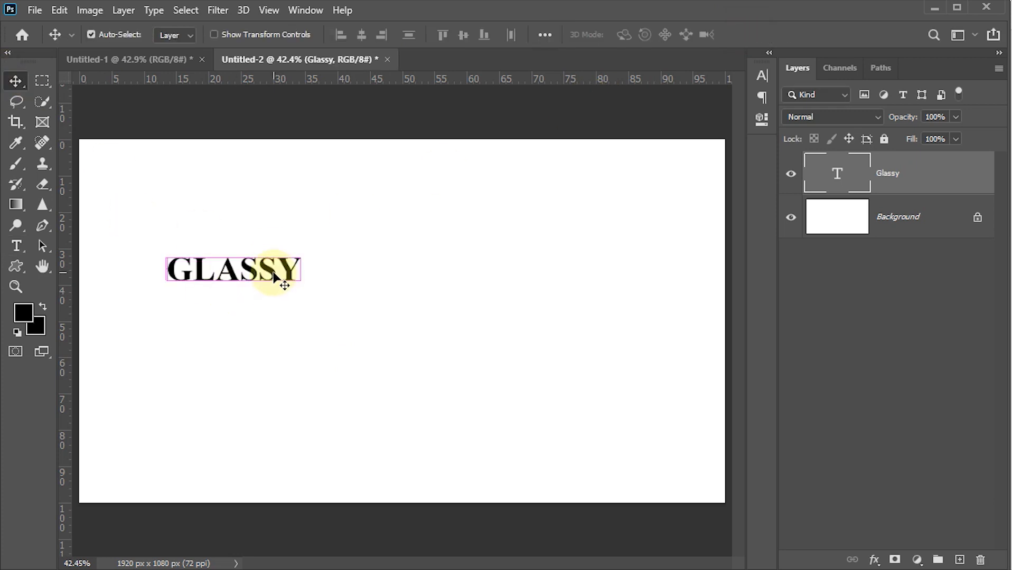
{"action": "key", "text": "ctrl+t"}
{"action": "left_click_drag", "start_coordinate": [299, 288], "coordinate": [680, 453]}
{"action": "left_click_drag", "start_coordinate": [583, 383], "coordinate": [538, 373]}
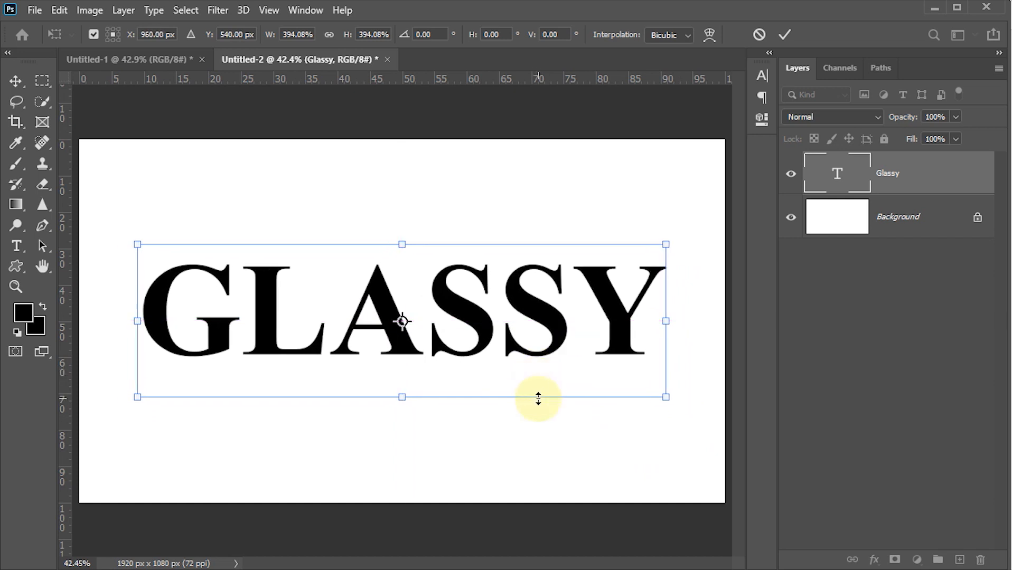
{"action": "left_click", "coordinate": [784, 35]}
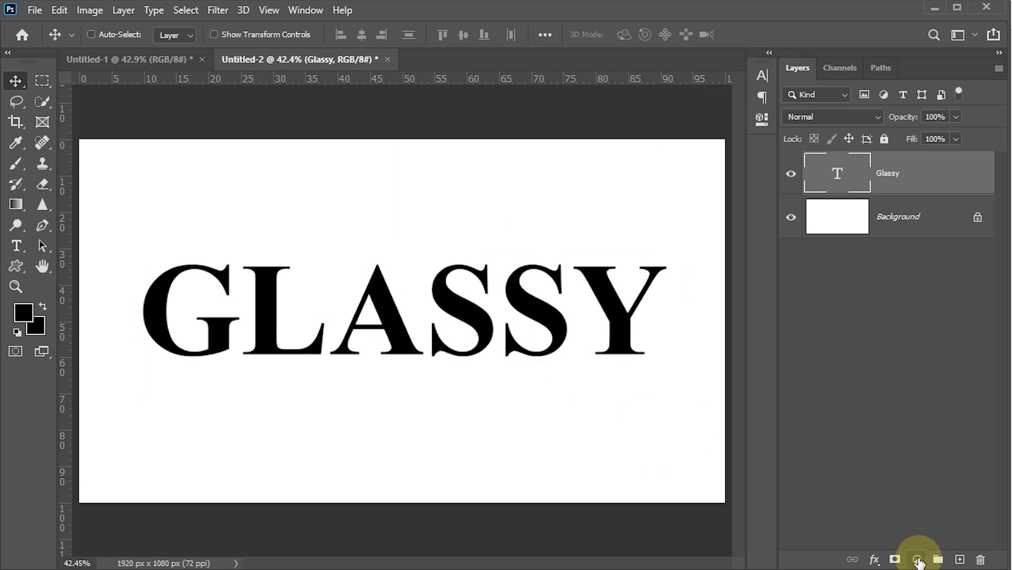
- Add a Solid Color fill layer in muted blue 525890 and place it below the GLASSY text layer
{"action": "left_click", "coordinate": [917, 560]}
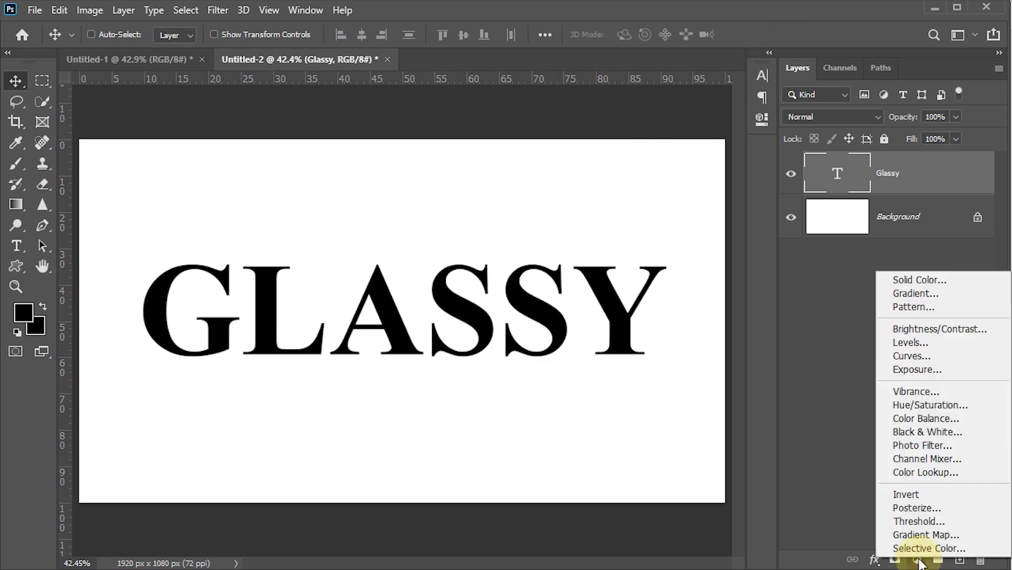
{"action": "left_click", "coordinate": [917, 281]}
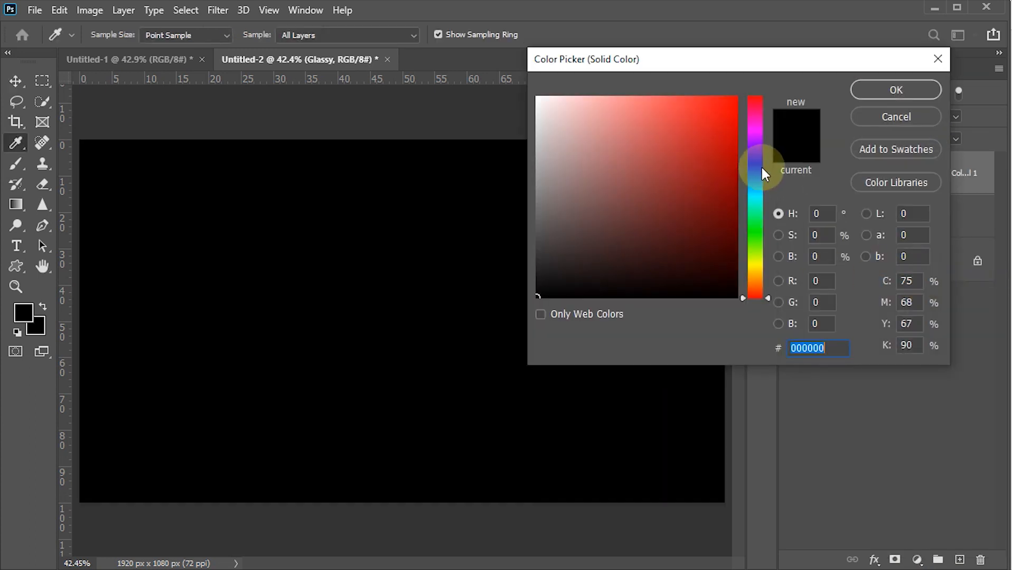
{"action": "left_click", "coordinate": [764, 167]}
{"action": "left_click_drag", "start_coordinate": [642, 169], "coordinate": [623, 183]}
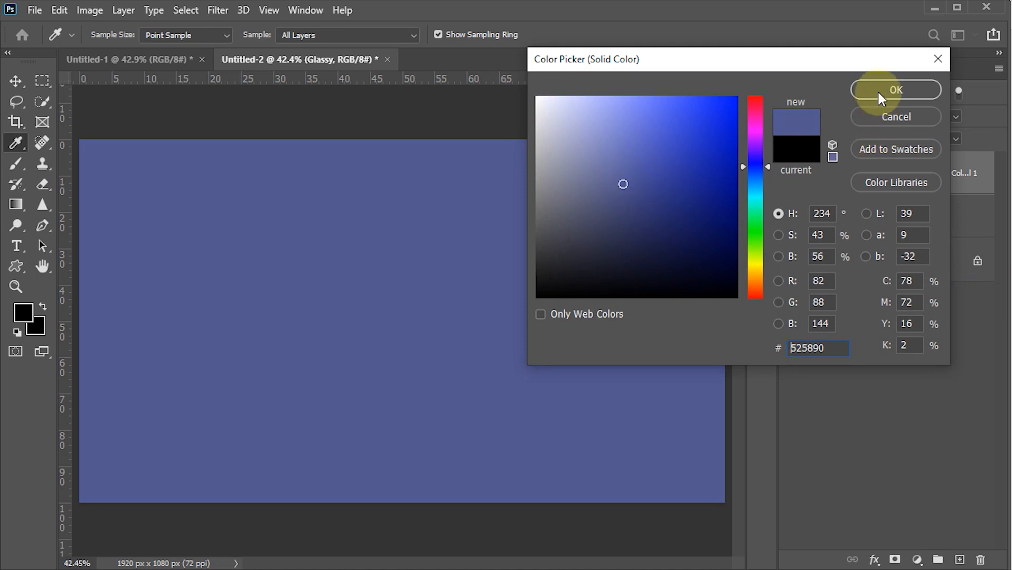
{"action": "left_click", "coordinate": [878, 91]}
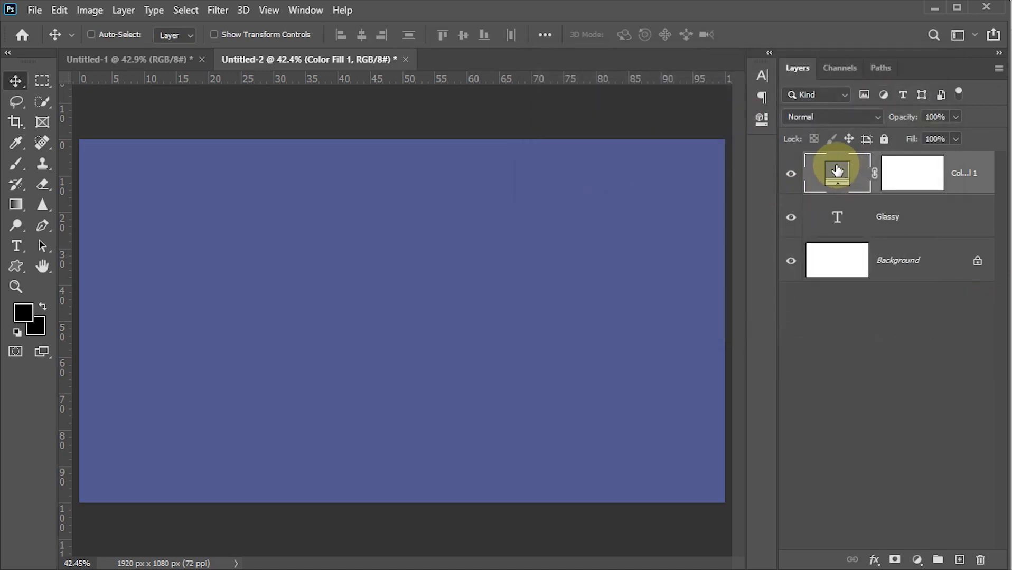
{"action": "left_click_drag", "start_coordinate": [837, 170], "coordinate": [838, 237]}
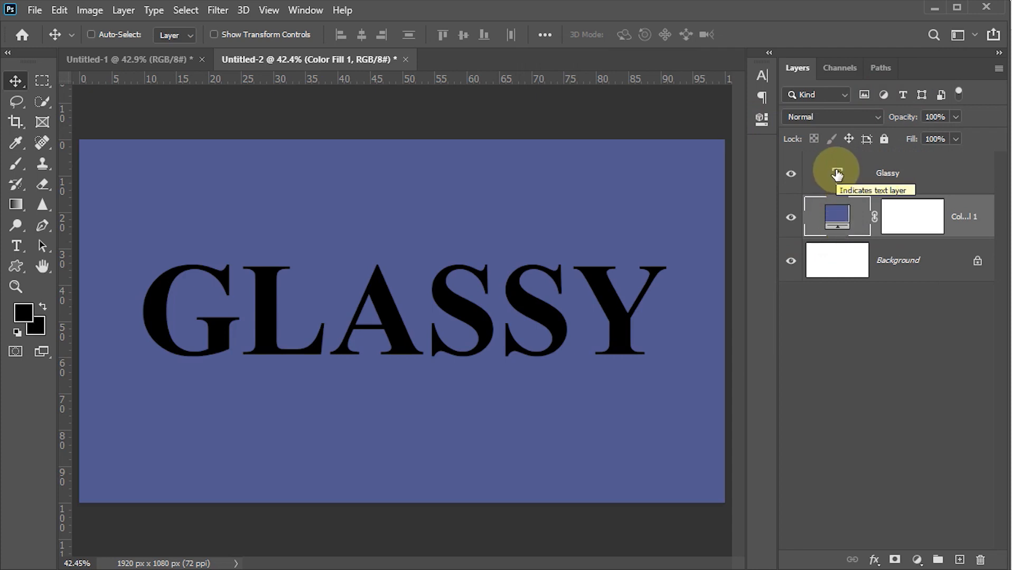
- Reduce the Fill of the Glassy text layer to 0%
{"action": "left_click", "coordinate": [838, 174]}
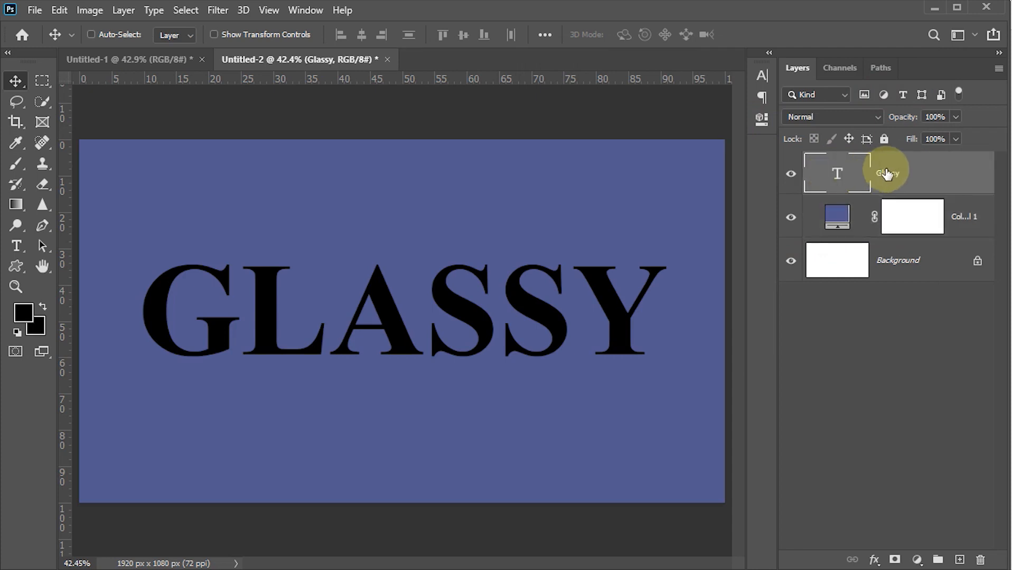
{"action": "left_click", "coordinate": [955, 140]}
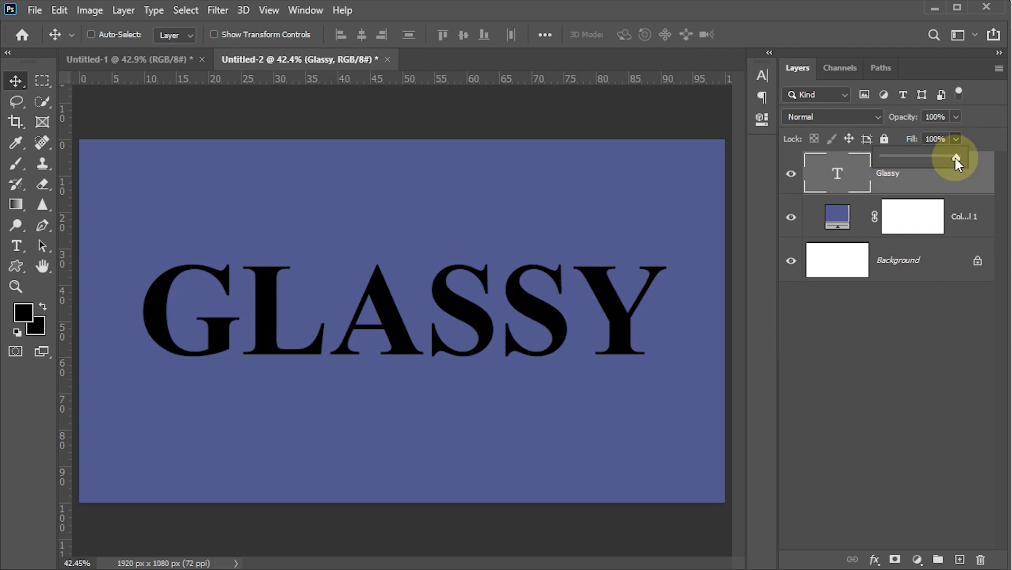
{"action": "left_click_drag", "start_coordinate": [956, 157], "coordinate": [880, 157]}
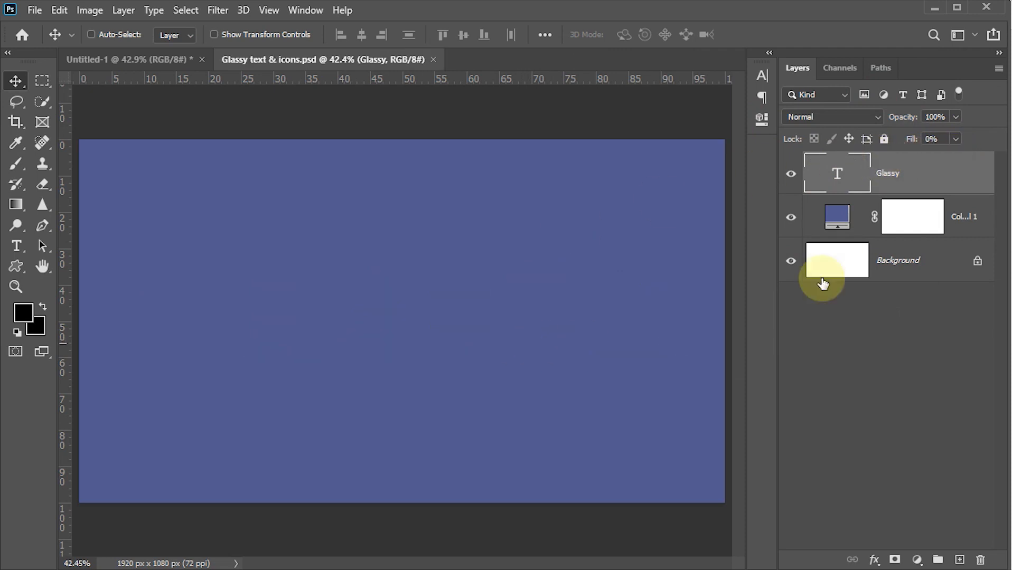
- Enable Bevel & Emboss on the Glassy layer with Pillow Emboss style, 170% depth and 10 px size
{"action": "double_click", "coordinate": [962, 183]}
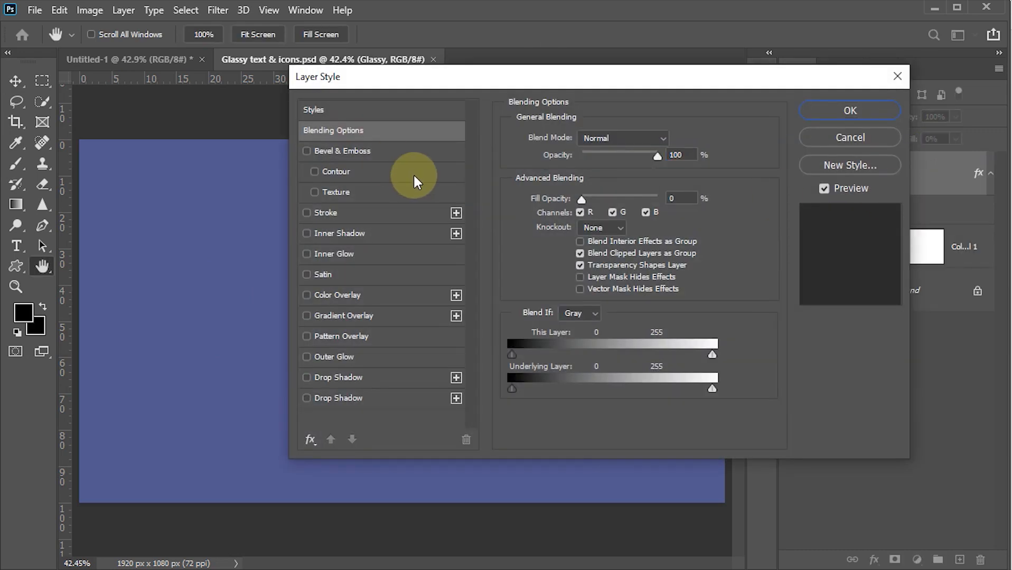
{"action": "left_click", "coordinate": [307, 151]}
{"action": "left_click", "coordinate": [338, 150]}
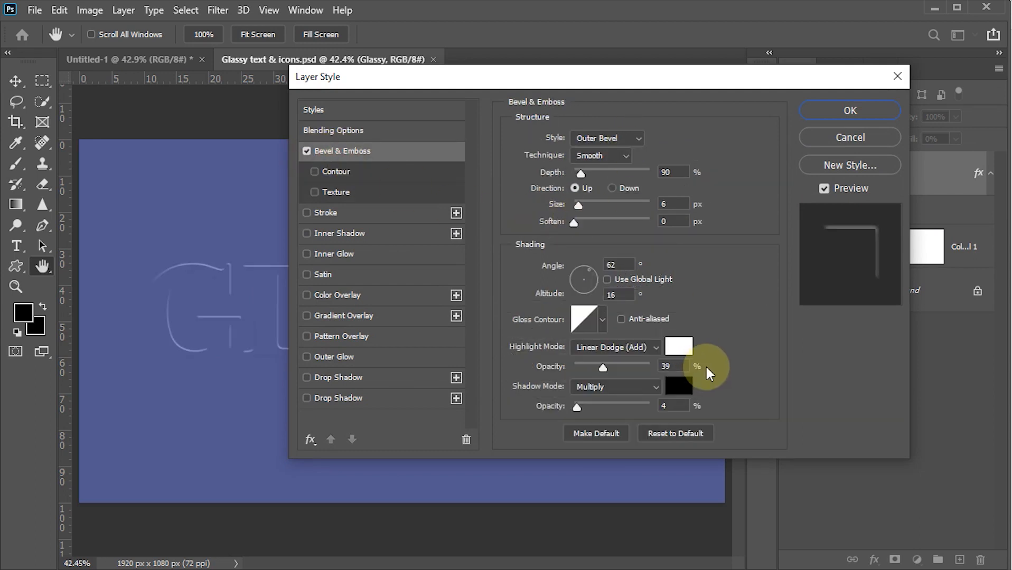
{"action": "left_click", "coordinate": [620, 137]}
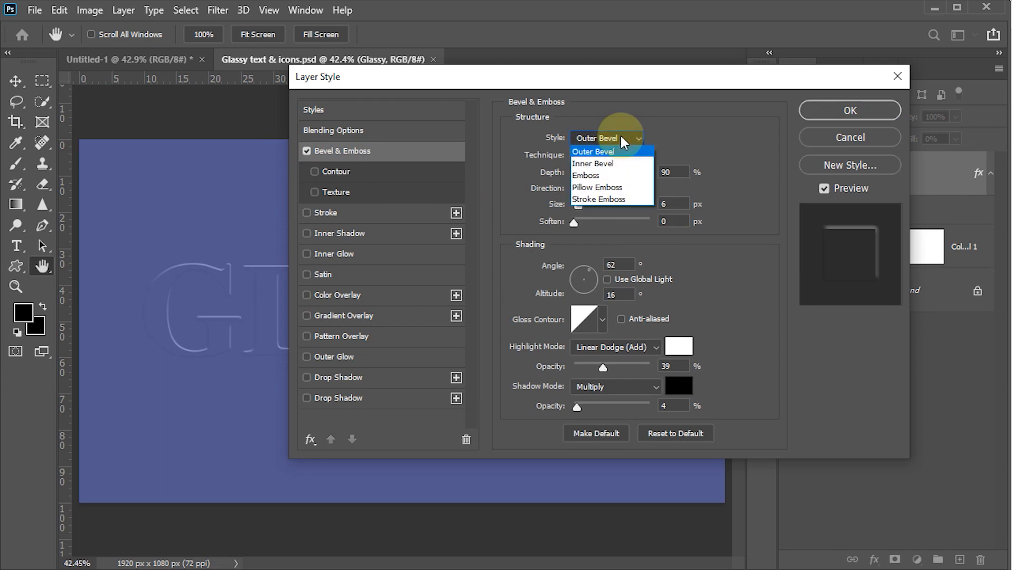
{"action": "left_click", "coordinate": [611, 188]}
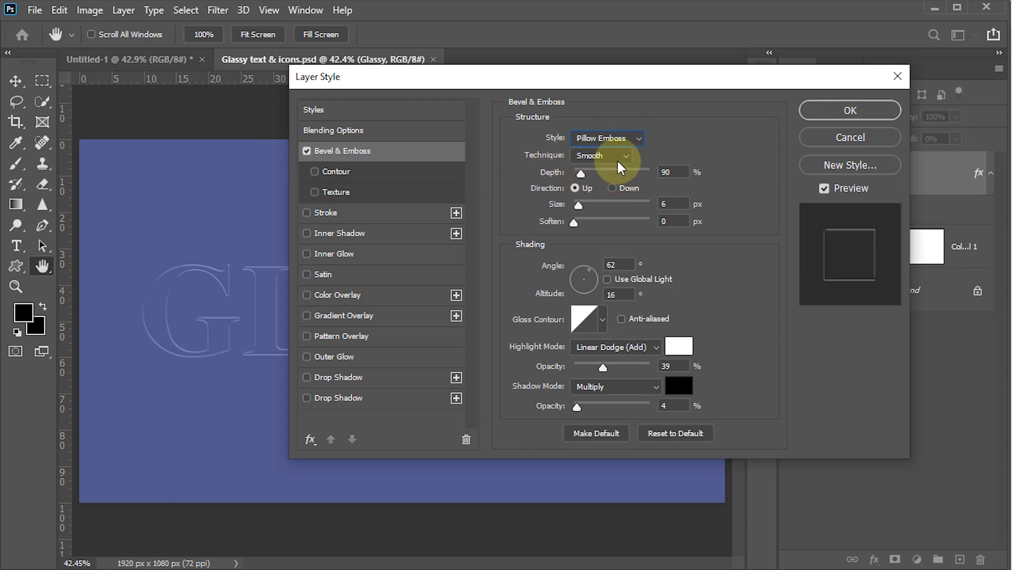
{"action": "double_click", "coordinate": [679, 173]}
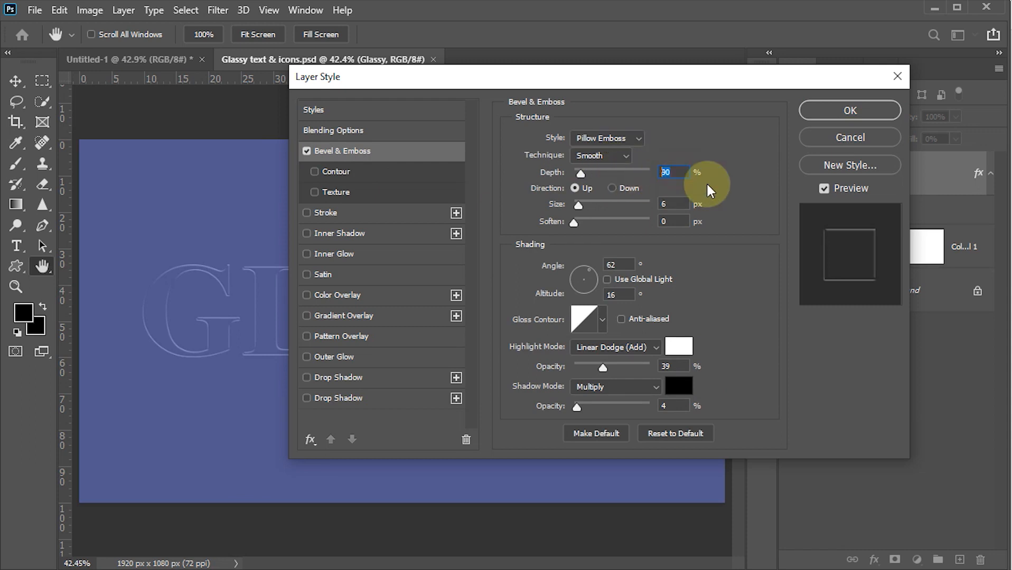
{"action": "type", "text": "170"}
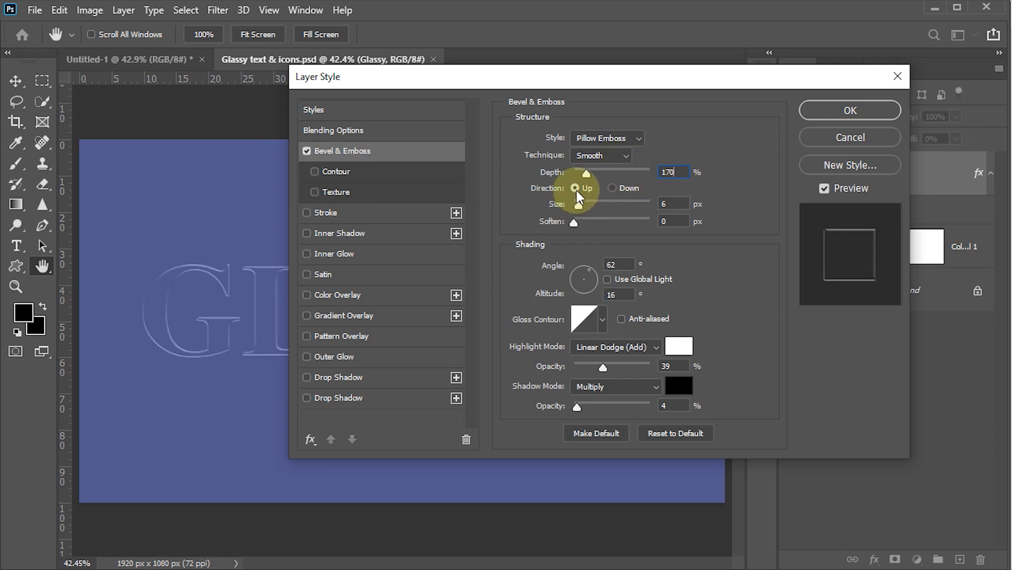
{"action": "left_click", "coordinate": [675, 207]}
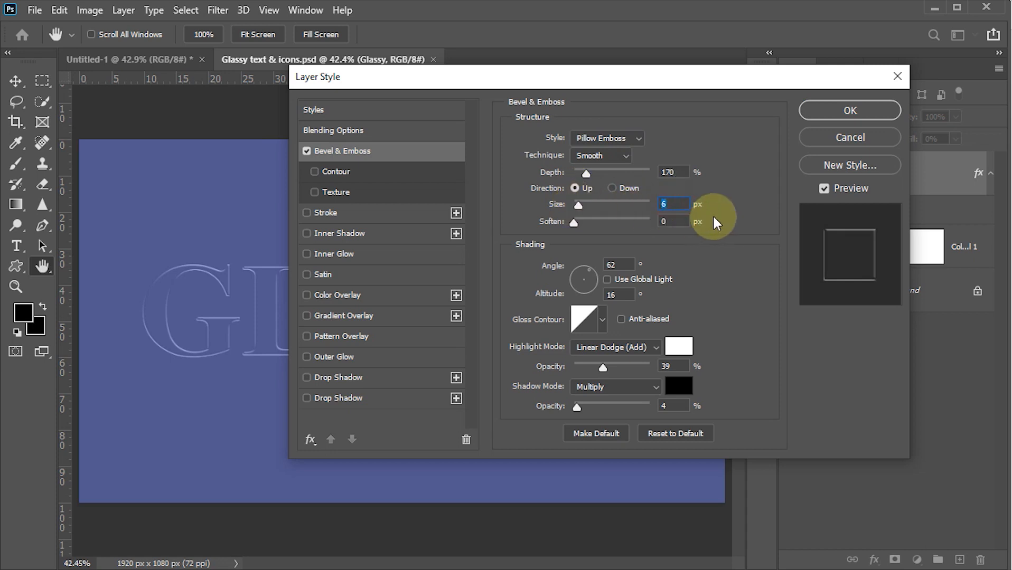
{"action": "type", "text": "10"}
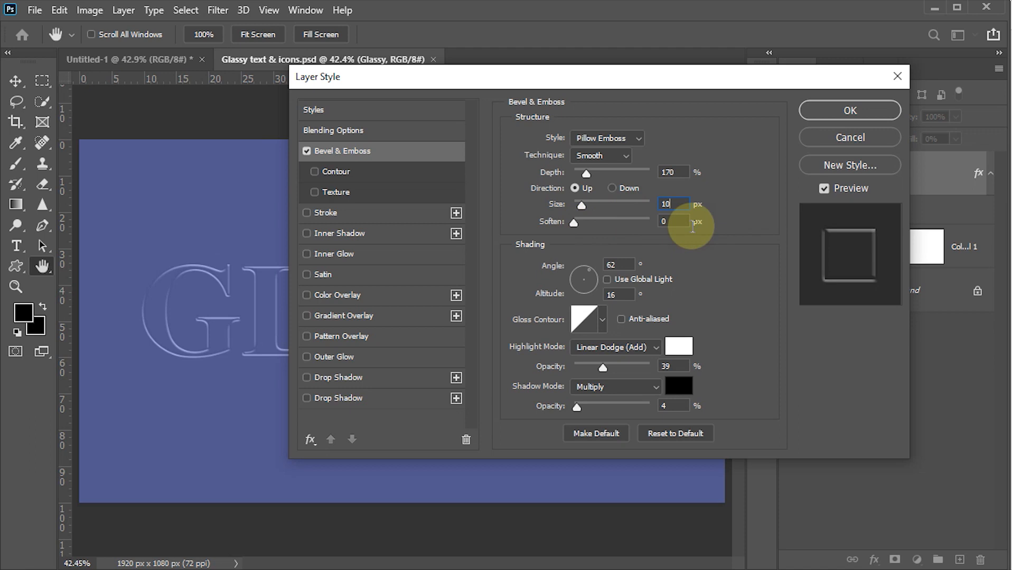
- Set the bevel shading to a 120° angle and 28° altitude with the Ring - Double gloss contour
{"action": "left_click", "coordinate": [612, 264]}
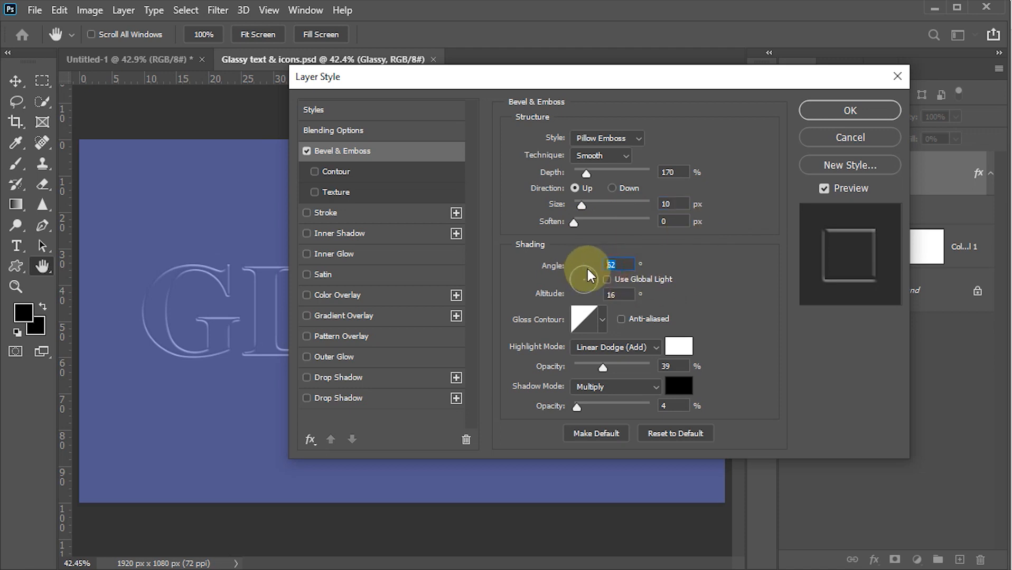
{"action": "type", "text": "120"}
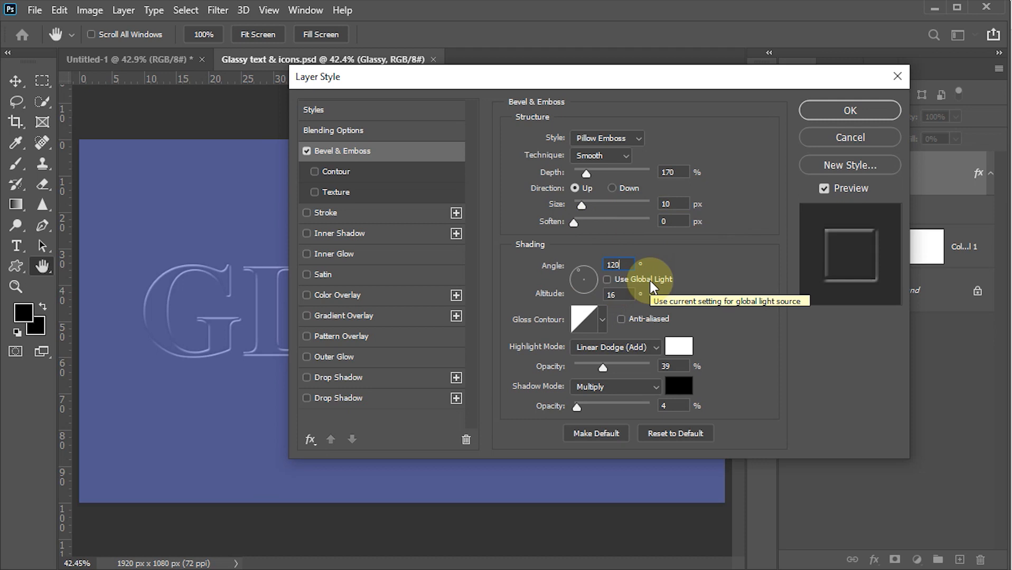
{"action": "left_click", "coordinate": [616, 294]}
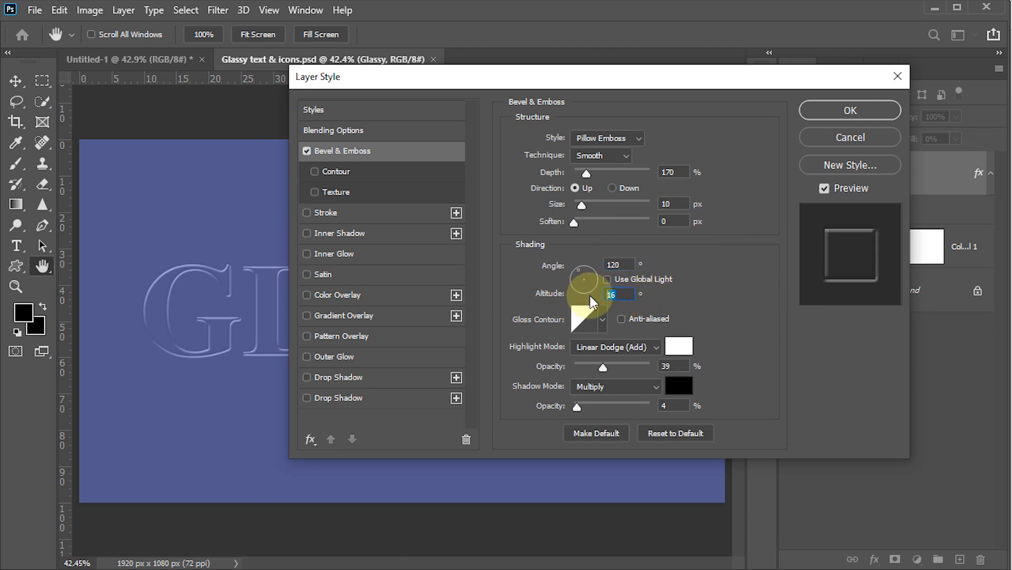
{"action": "type", "text": "28"}
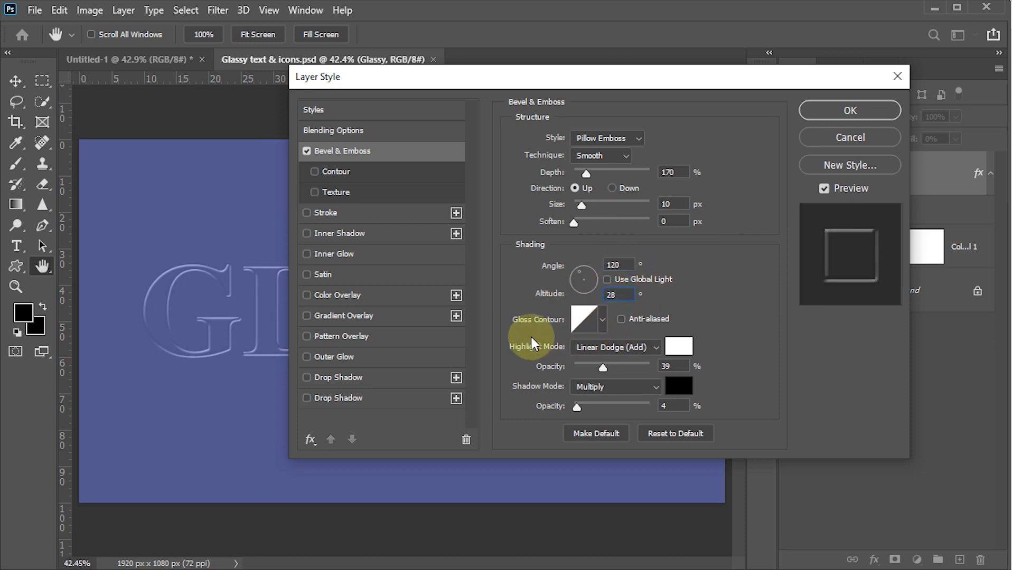
{"action": "left_click", "coordinate": [603, 321]}
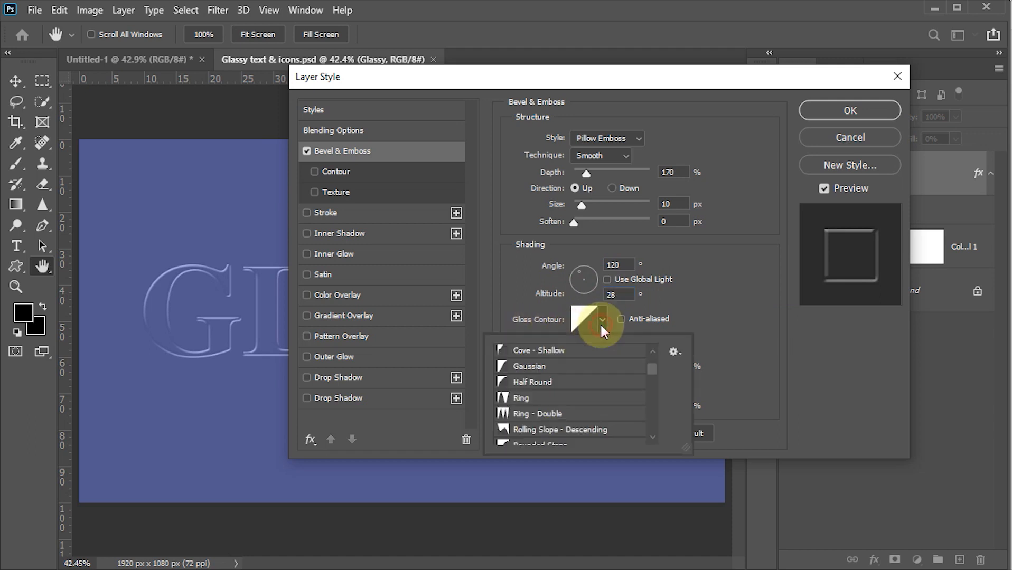
{"action": "scroll", "coordinate": [651, 372], "scroll_direction": "down", "scroll_amount": 1}
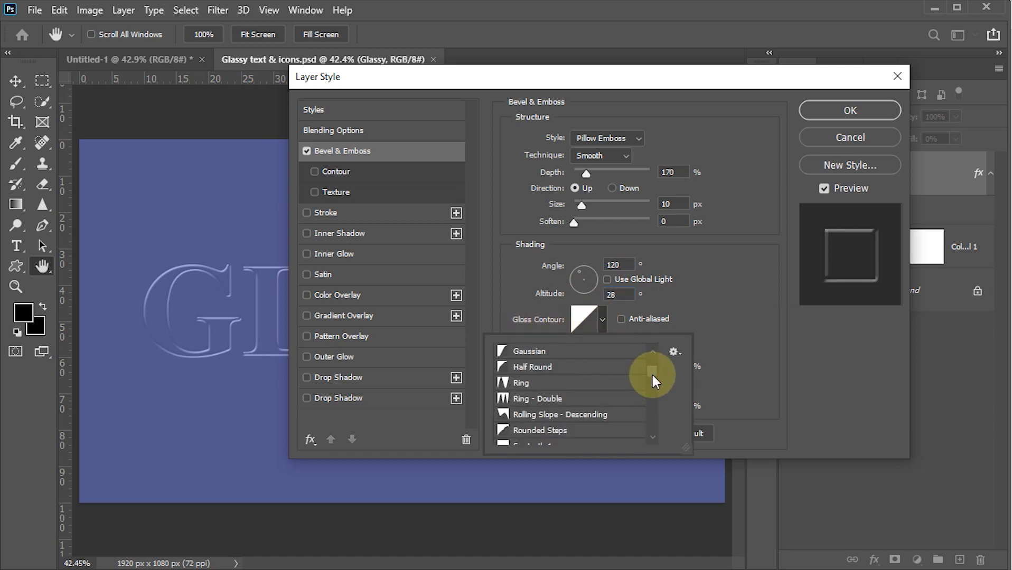
{"action": "double_click", "coordinate": [551, 402]}
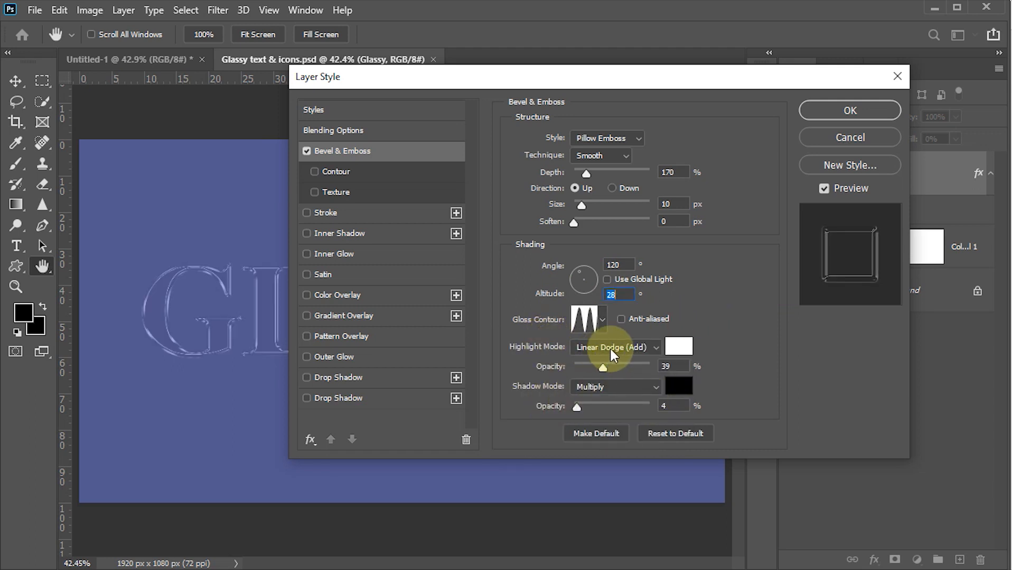
- Keep the bevel highlight white at 80% opacity and set the bevel shadow opacity to 10%
{"action": "left_click", "coordinate": [677, 350]}
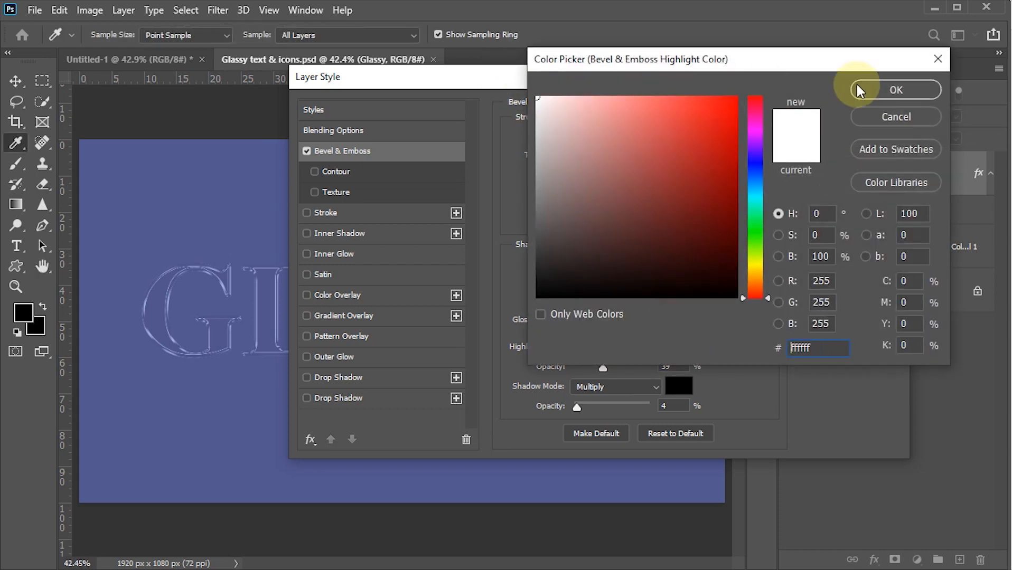
{"action": "left_click", "coordinate": [870, 88]}
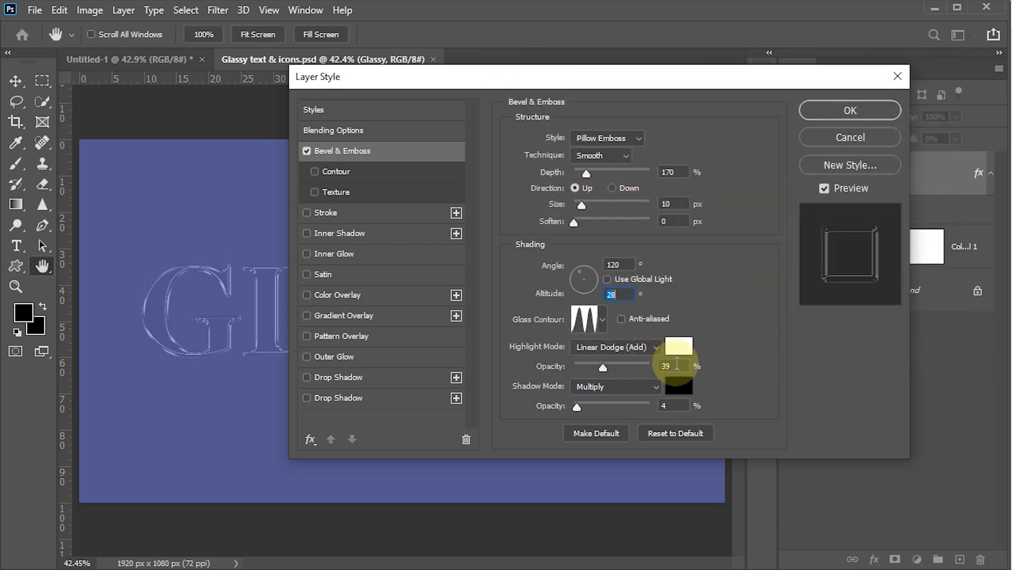
{"action": "type", "text": "80"}
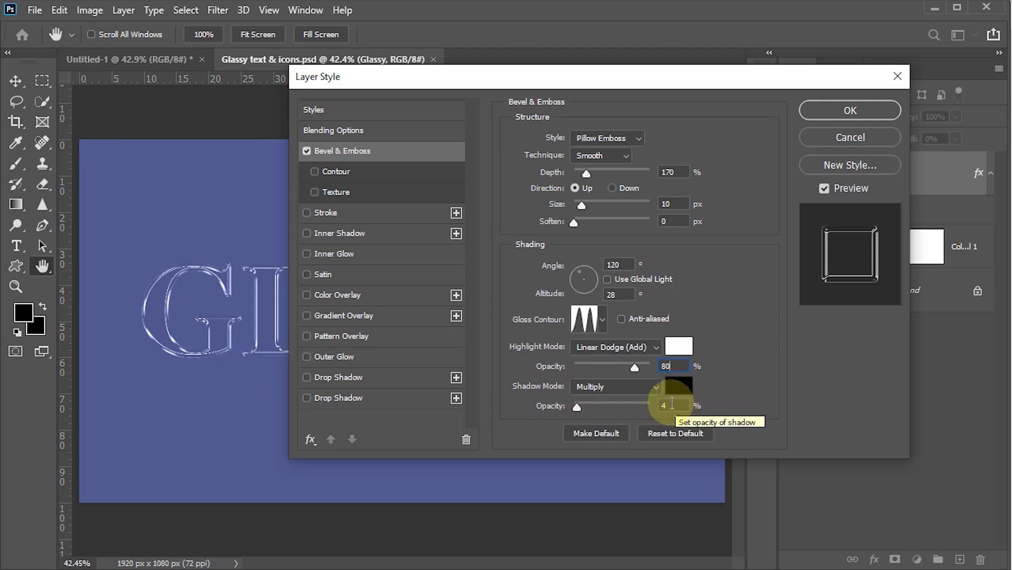
{"action": "key", "text": "Tab"}
{"action": "type", "text": "10"}
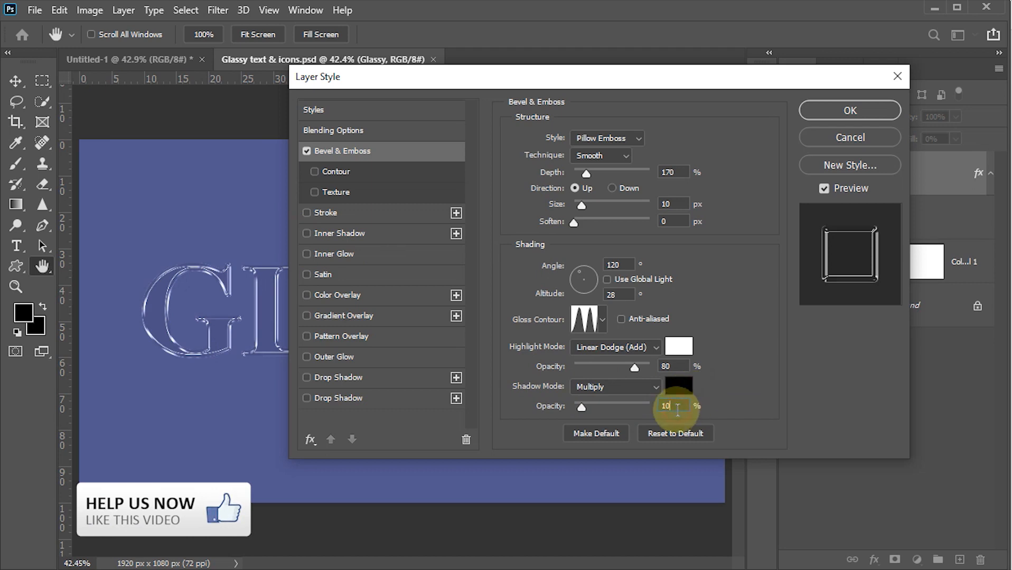
- Enable Inner Glow on the Glassy layer with 15% opacity and a white glow color
{"action": "left_click", "coordinate": [331, 254]}
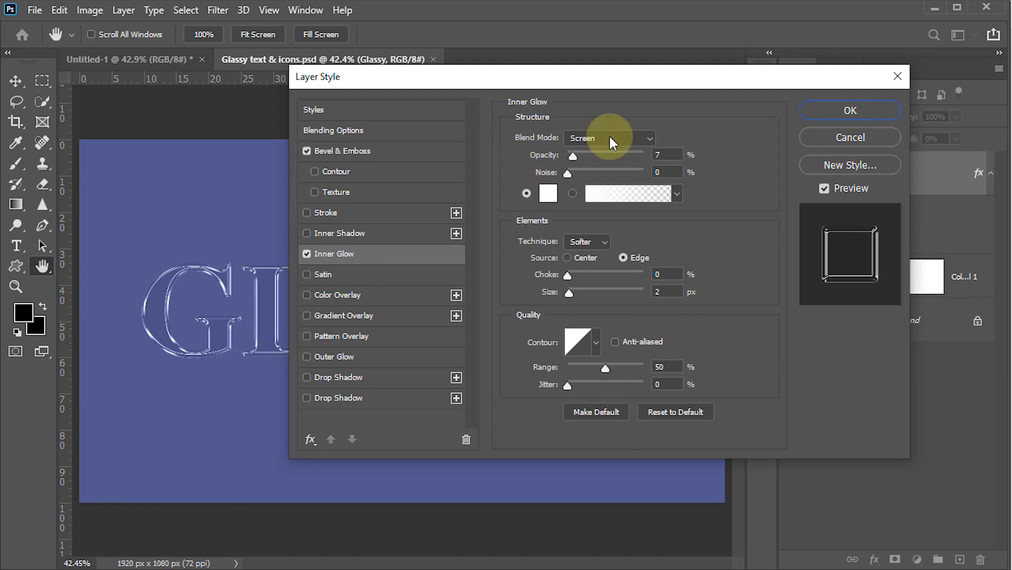
{"action": "left_click", "coordinate": [664, 155]}
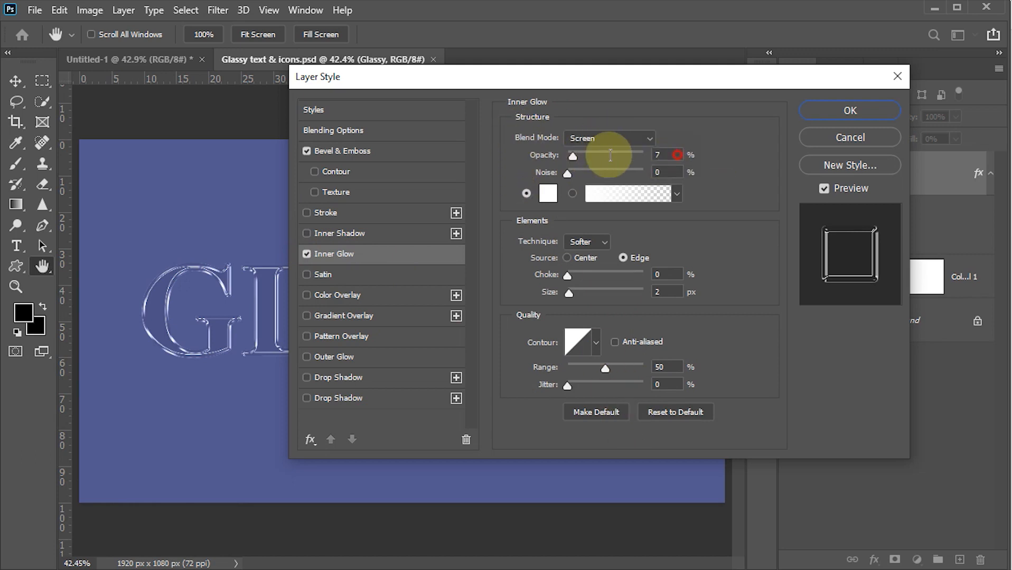
{"action": "type", "text": "15"}
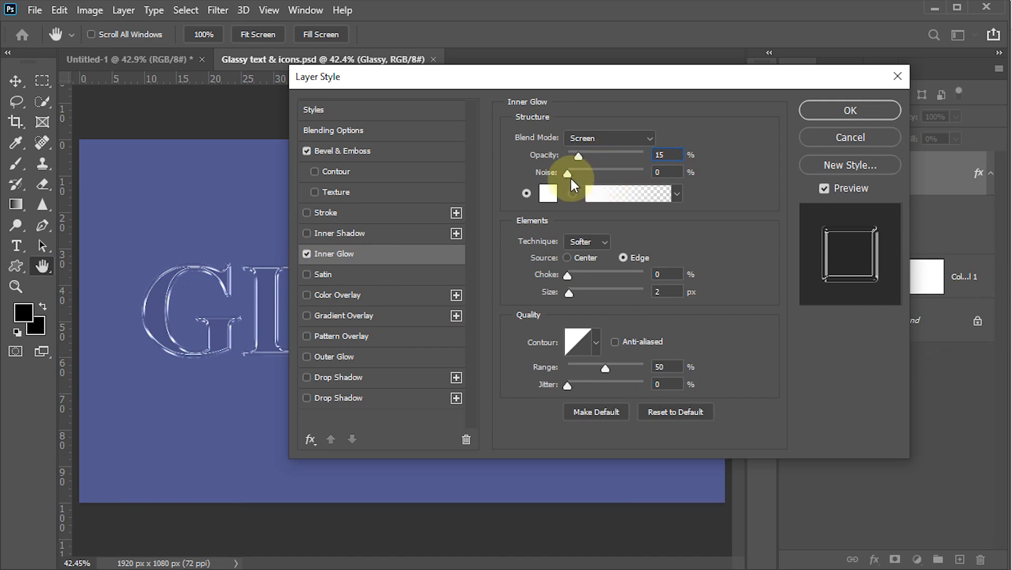
{"action": "left_click", "coordinate": [548, 194]}
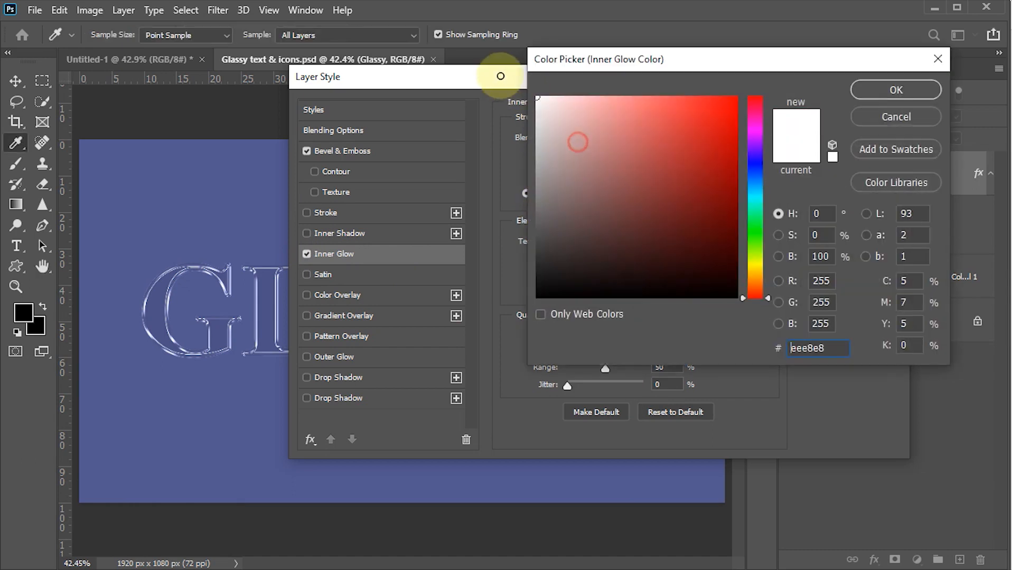
{"action": "left_click", "coordinate": [889, 91]}
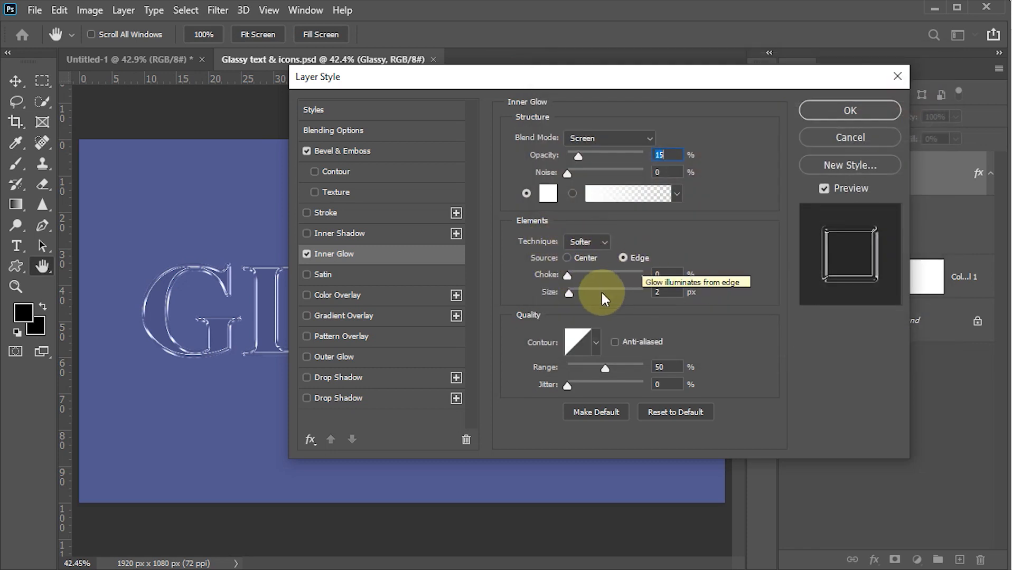
- Set the Inner Glow size to 5 px and its contour to Cone - Inverted, keeping the range at 50%
{"action": "left_click", "coordinate": [657, 275]}
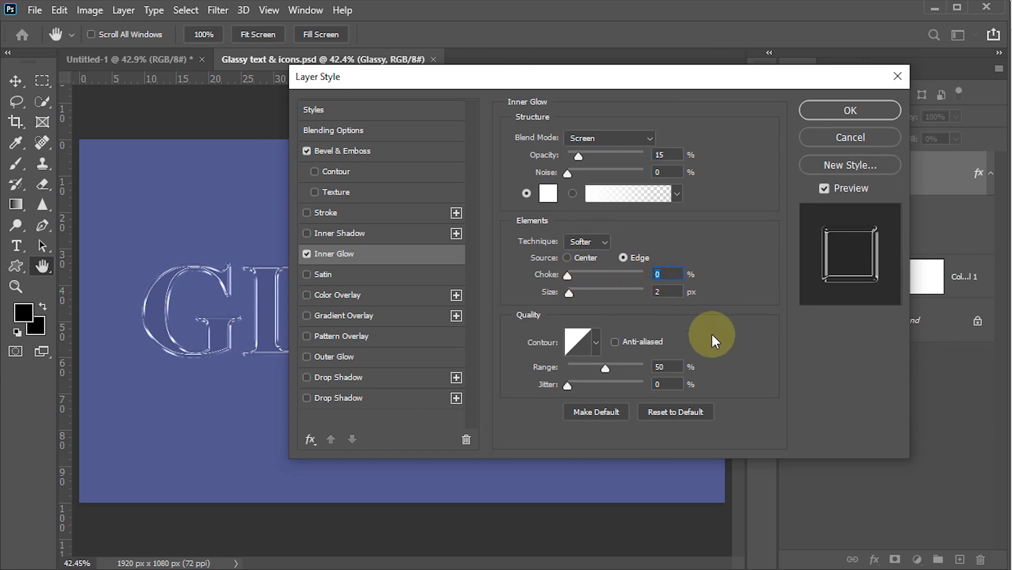
{"action": "left_click", "coordinate": [676, 292]}
{"action": "type", "text": "5"}
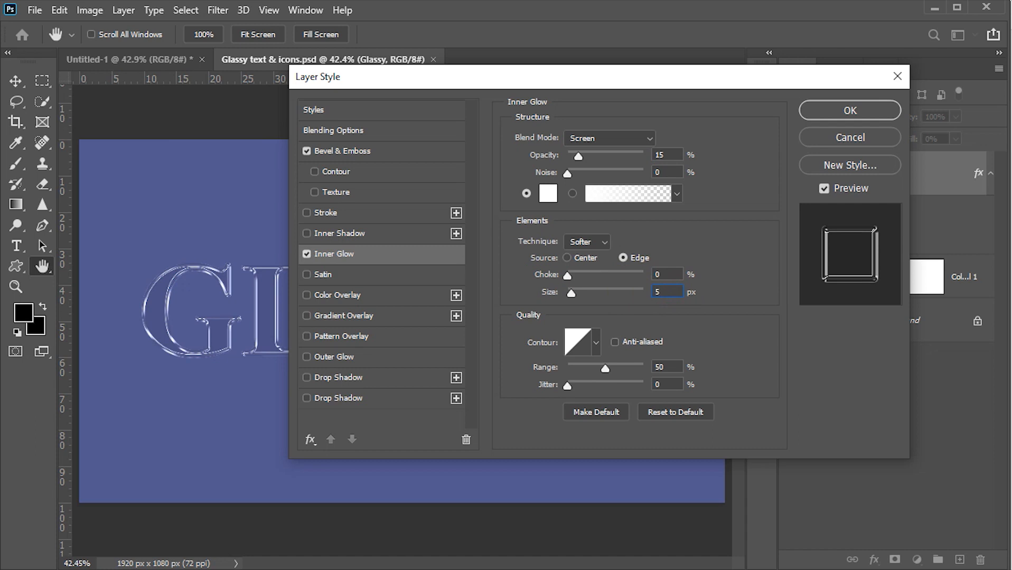
{"action": "left_click", "coordinate": [598, 343]}
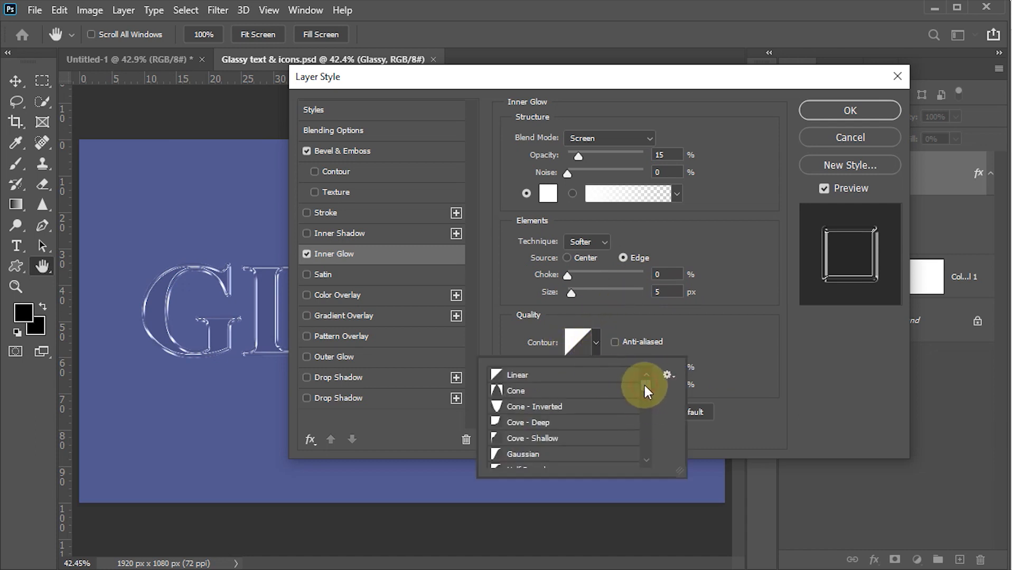
{"action": "left_click", "coordinate": [551, 414]}
{"action": "double_click", "coordinate": [544, 408]}
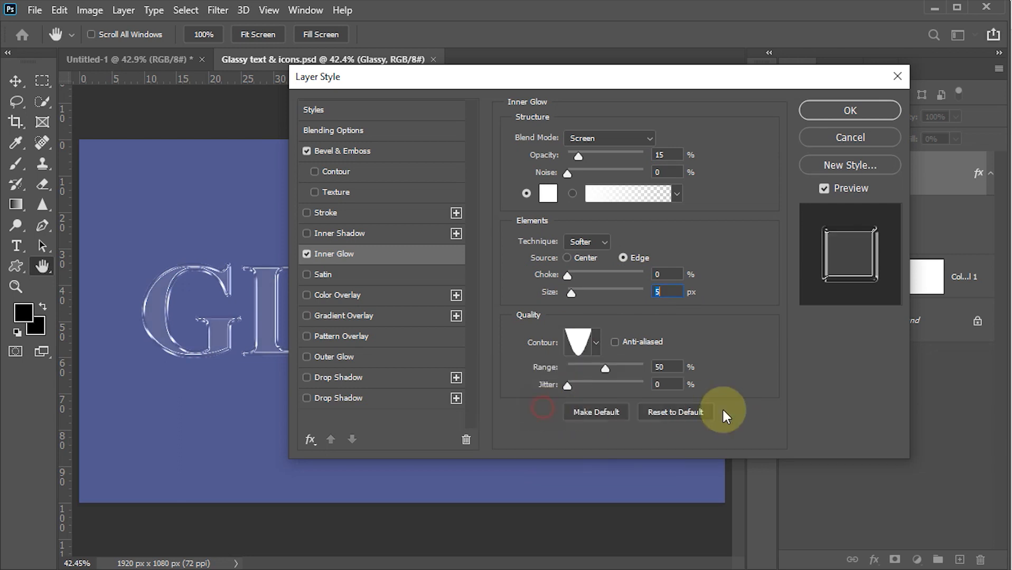
{"action": "double_click", "coordinate": [660, 367]}
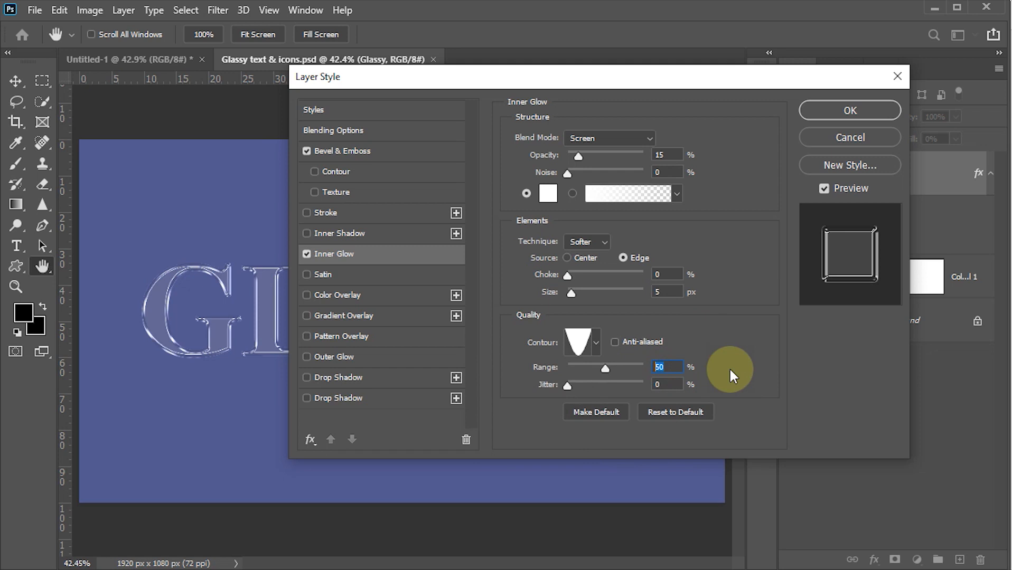
- Enable Drop Shadow on the Glassy layer, keep its color black and set its opacity to 20%
{"action": "left_click", "coordinate": [307, 398]}
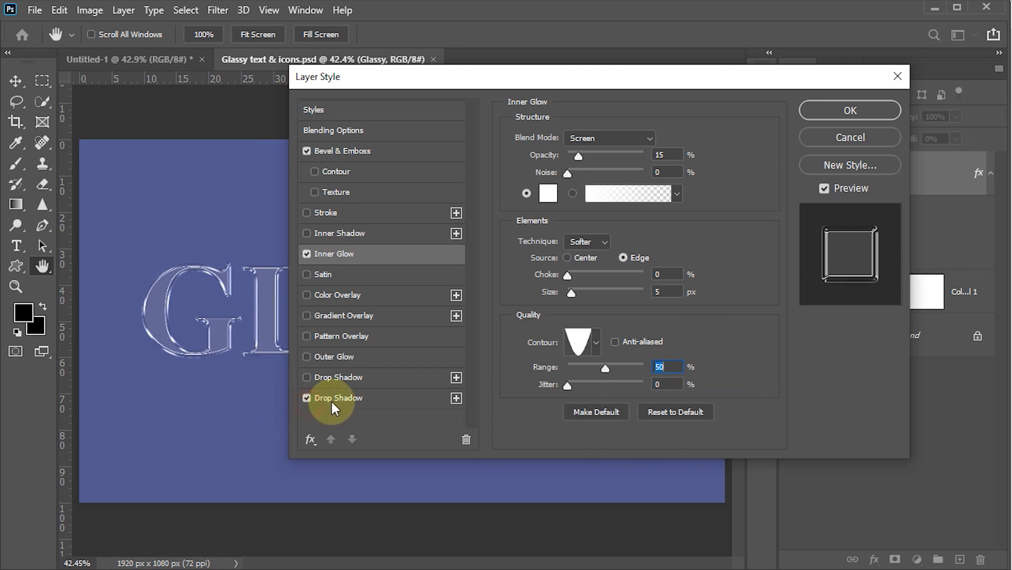
{"action": "left_click", "coordinate": [332, 400]}
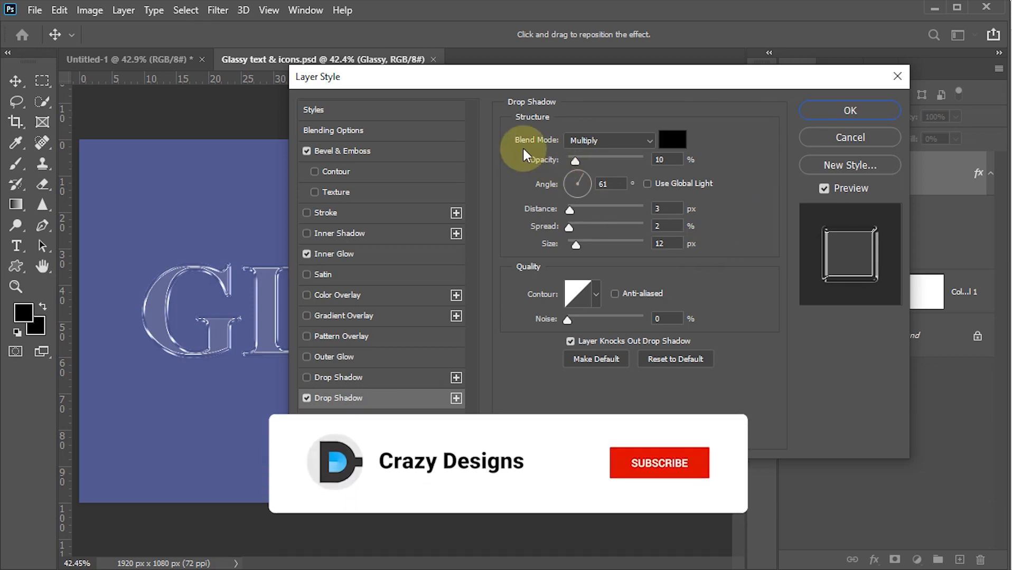
{"action": "left_click", "coordinate": [673, 142]}
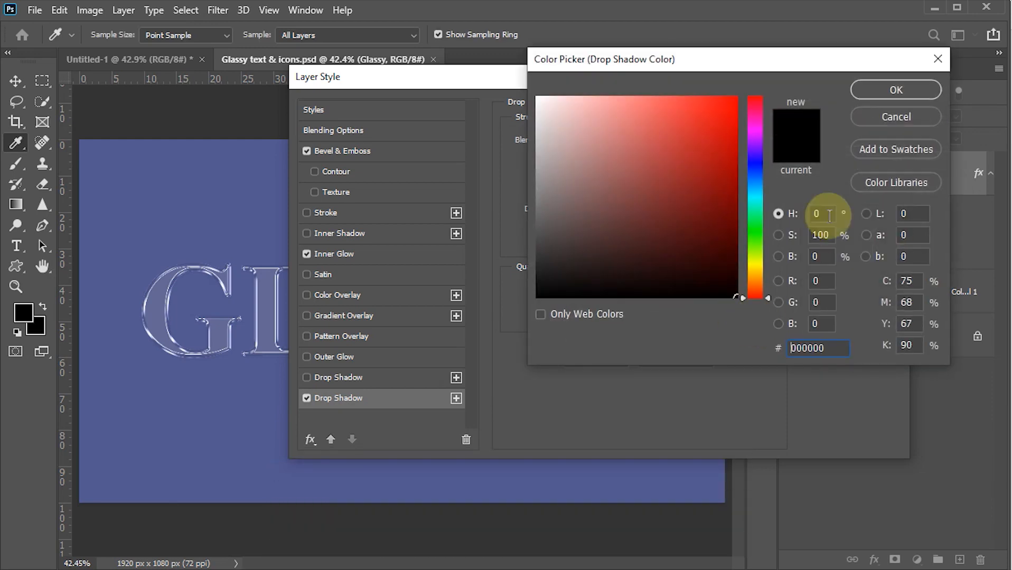
{"action": "left_click", "coordinate": [881, 90]}
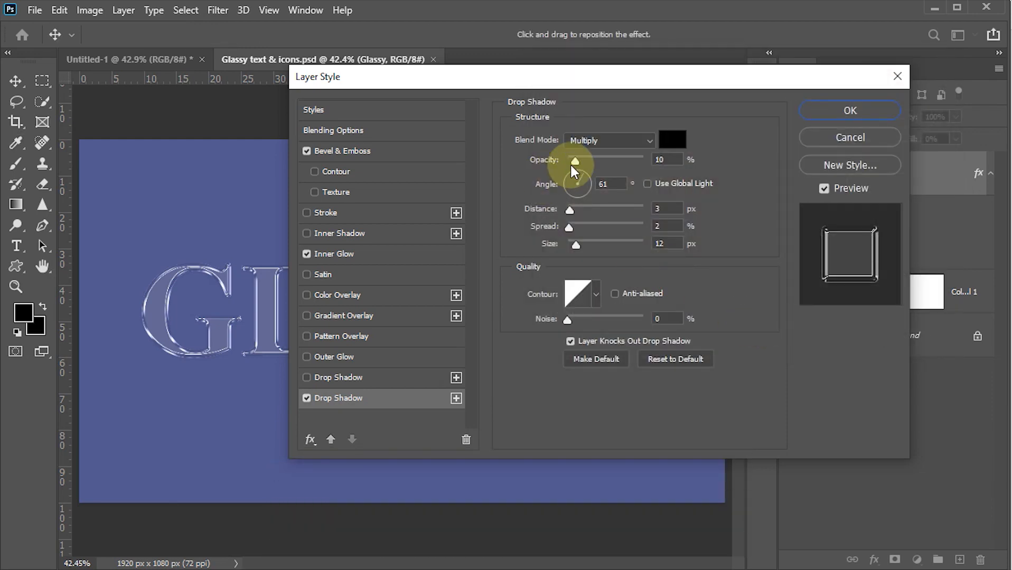
{"action": "left_click", "coordinate": [661, 164]}
{"action": "type", "text": "20"}
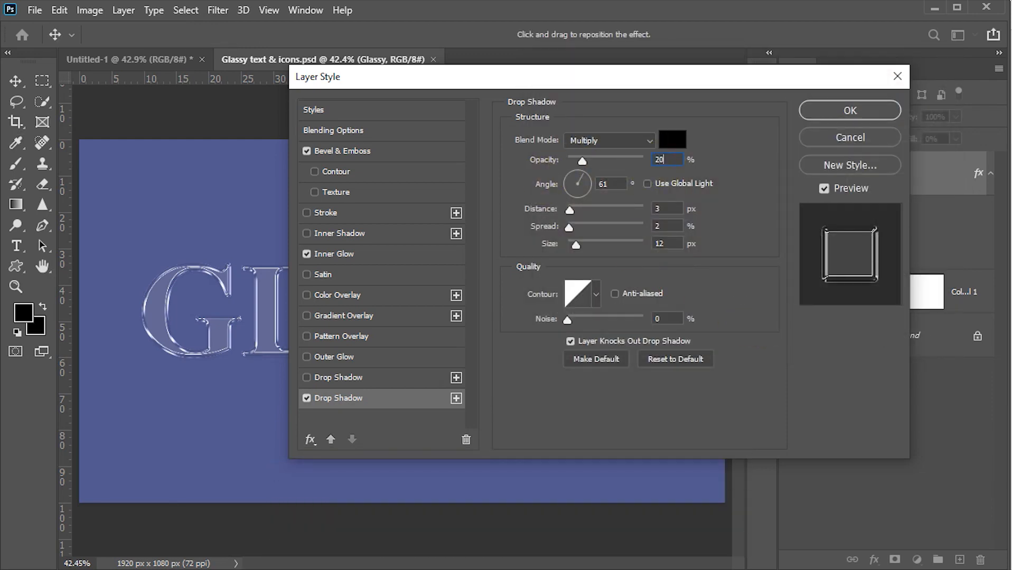
- Set the drop shadow to a 120° angle, 7 px distance, 5% spread and 25 px size
{"action": "key", "text": "Tab"}
{"action": "type", "text": "120"}
{"action": "key", "text": "Tab"}
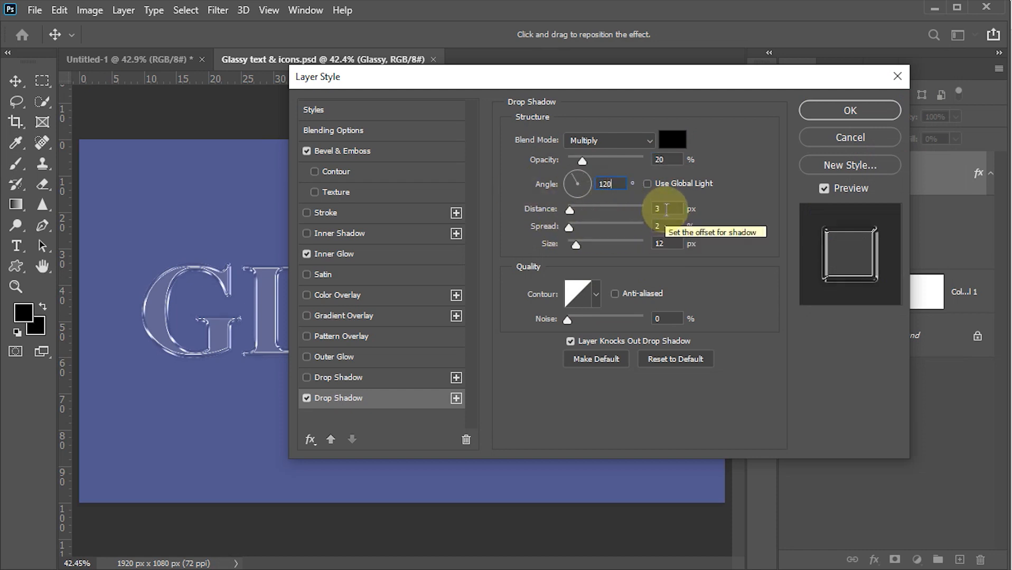
{"action": "type", "text": "7"}
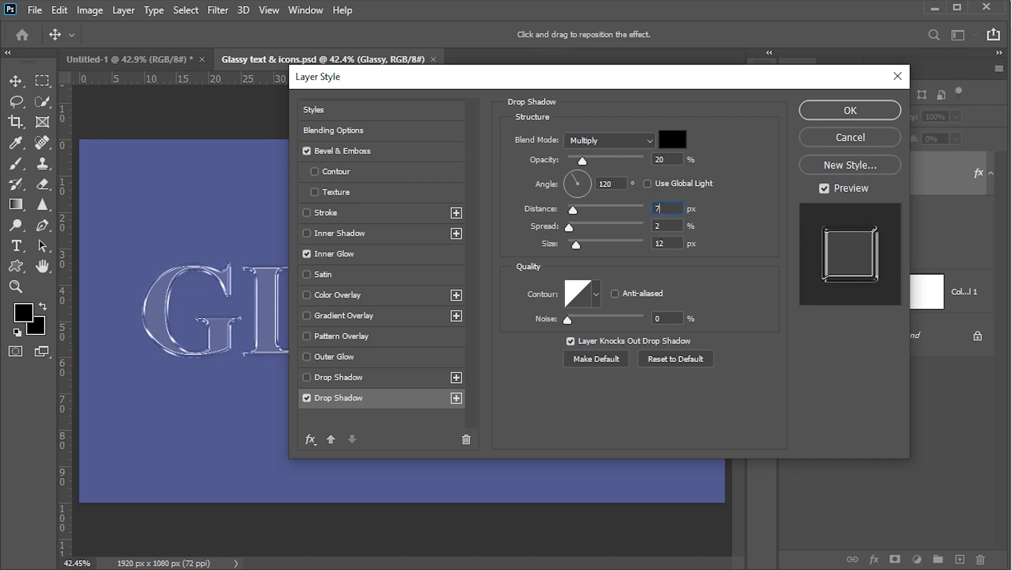
{"action": "key", "text": "Tab"}
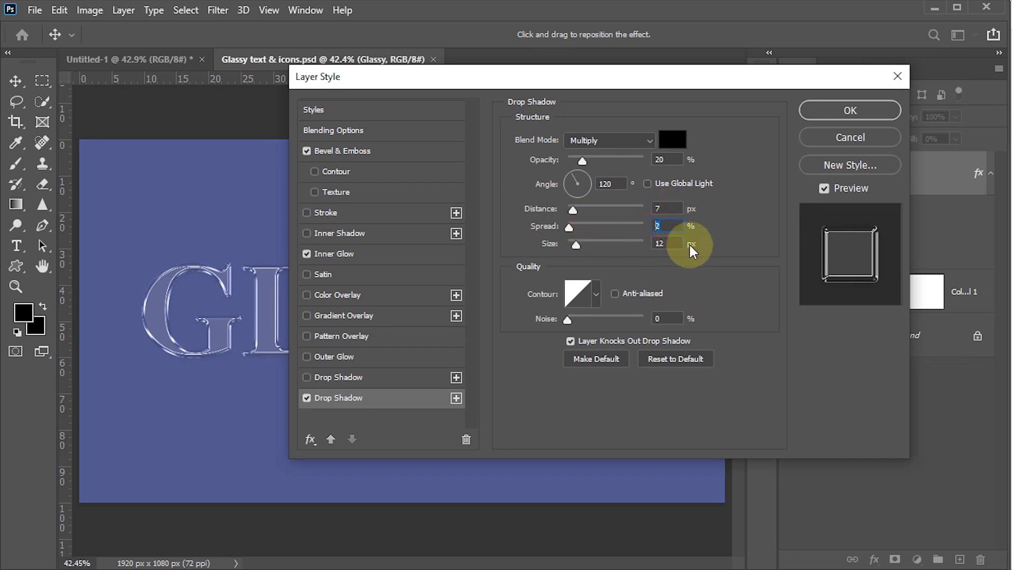
{"action": "type", "text": "5"}
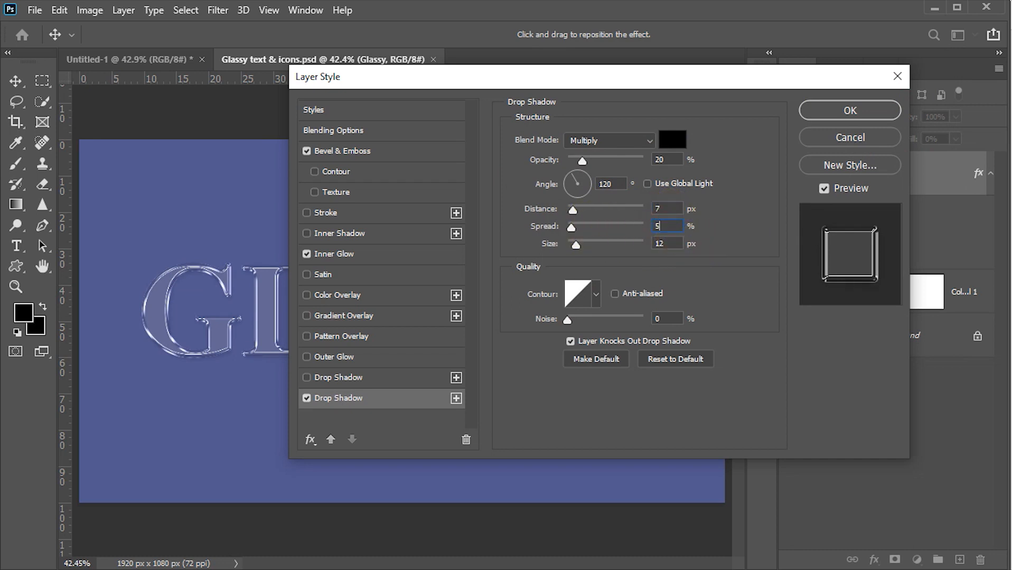
{"action": "left_click", "coordinate": [667, 243]}
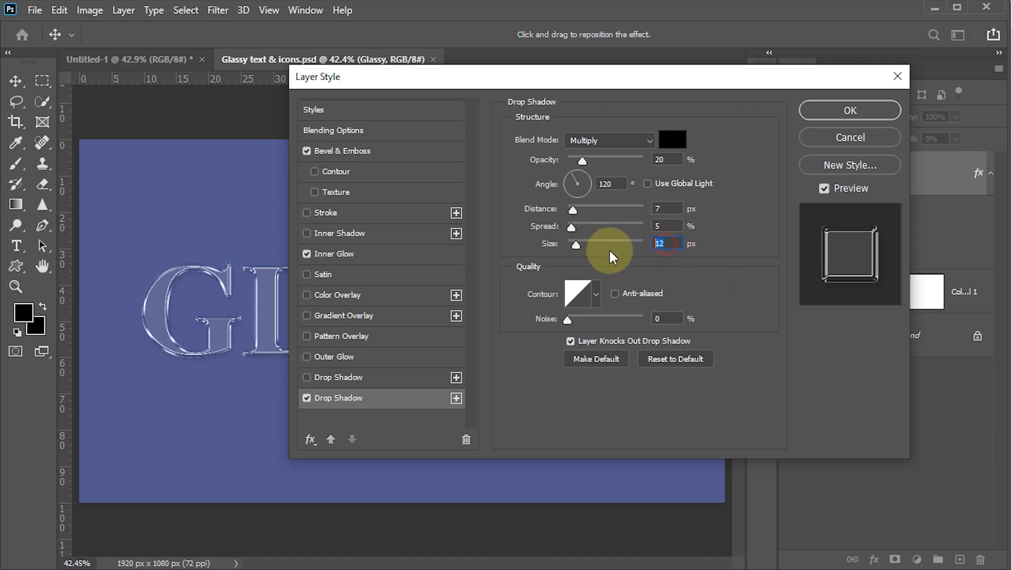
{"action": "type", "text": "25"}
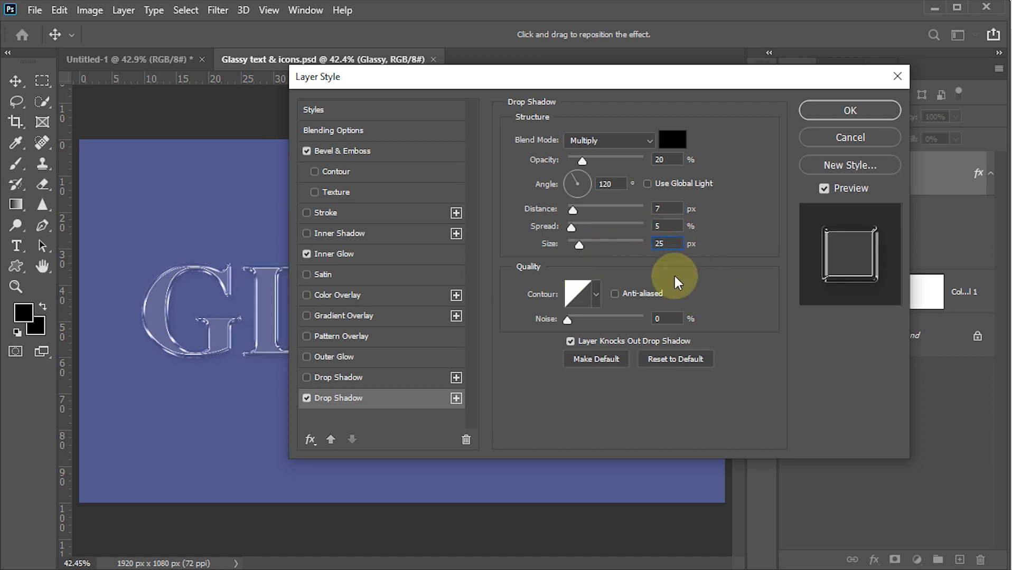
- Set the drop shadow contour to Sawtooth 1 and apply the layer styles
{"action": "left_click", "coordinate": [596, 294]}
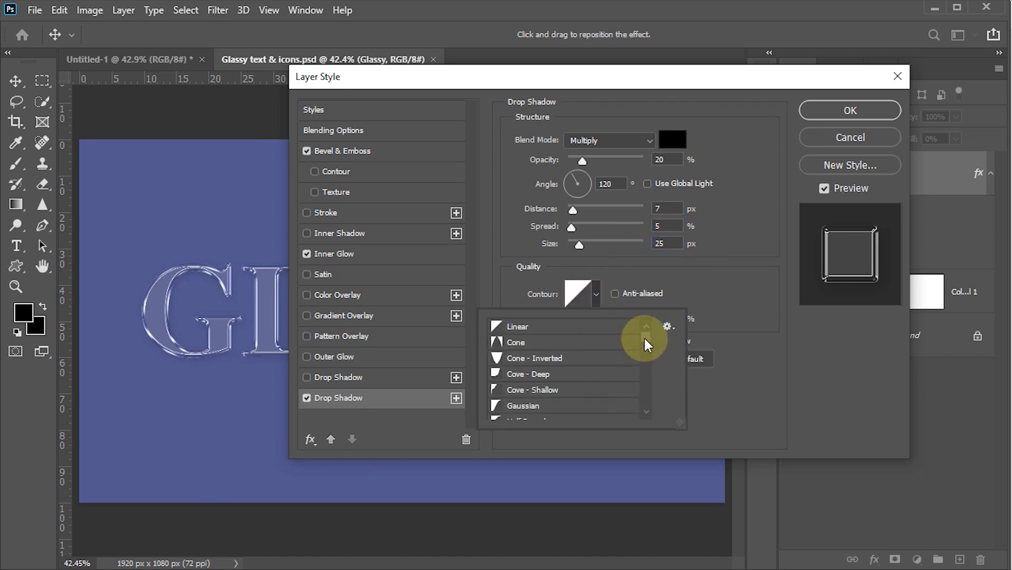
{"action": "left_click_drag", "start_coordinate": [643, 337], "coordinate": [643, 352]}
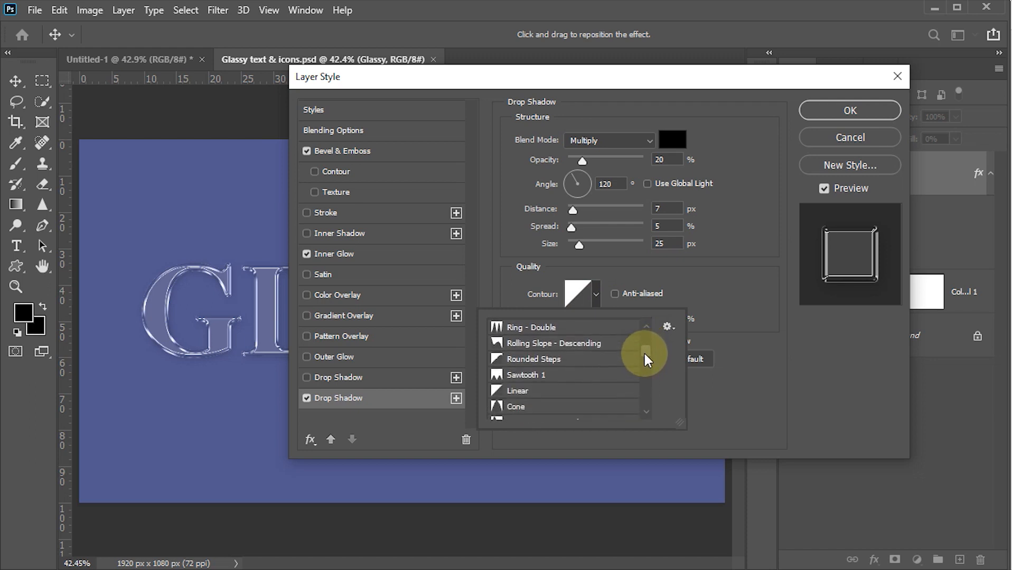
{"action": "left_click", "coordinate": [522, 376]}
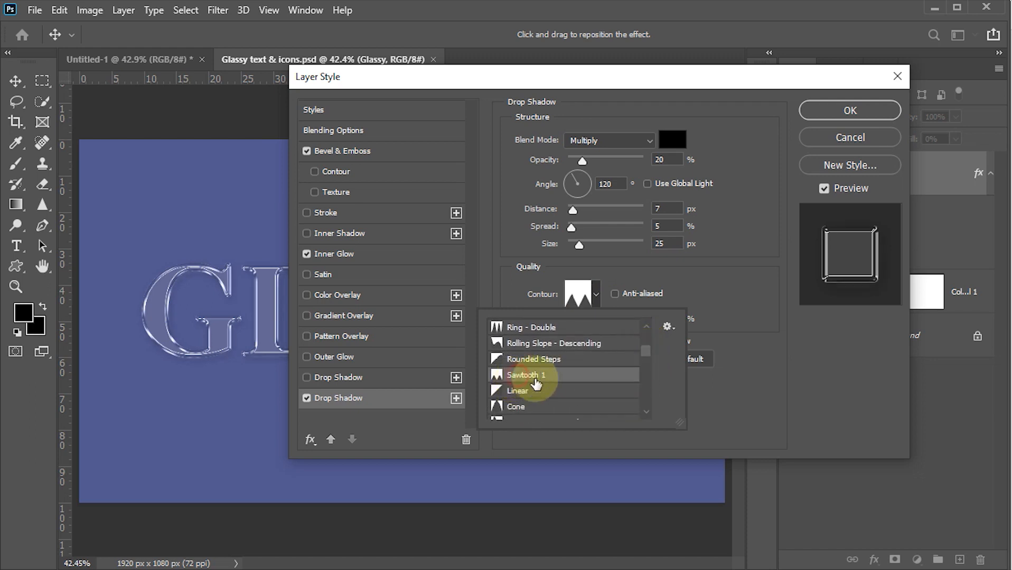
{"action": "double_click", "coordinate": [547, 374]}
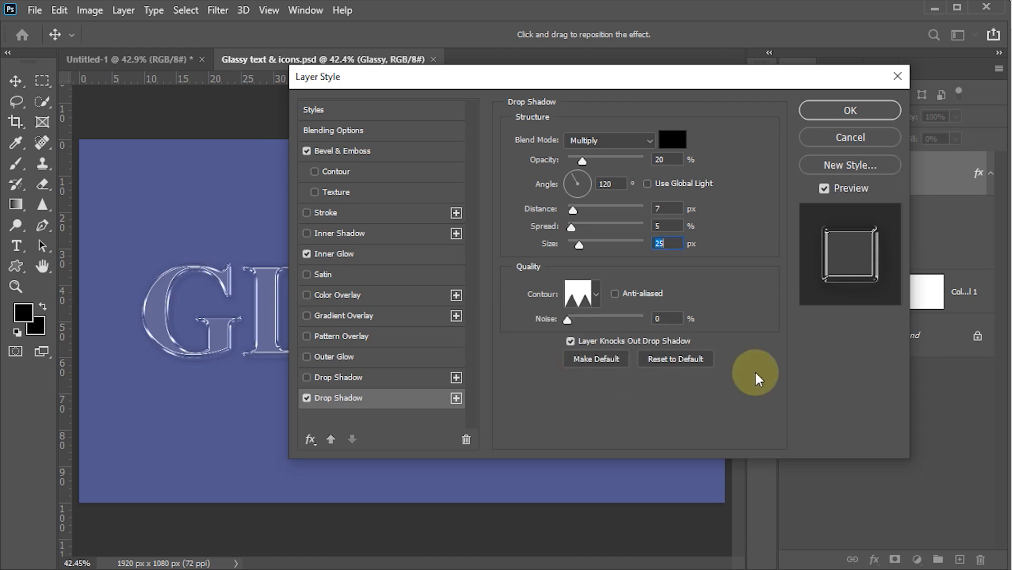
{"action": "left_click", "coordinate": [849, 113]}
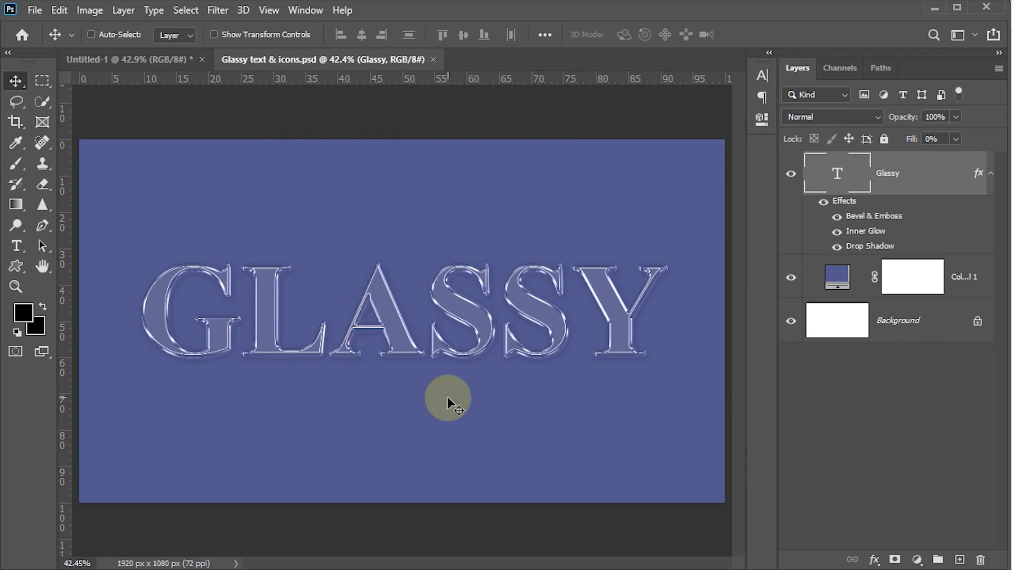
- Change the Color Fill 1 layer behind the text to purple #895290
{"action": "double_click", "coordinate": [836, 277]}
{"action": "left_click_drag", "start_coordinate": [770, 171], "coordinate": [769, 133]}
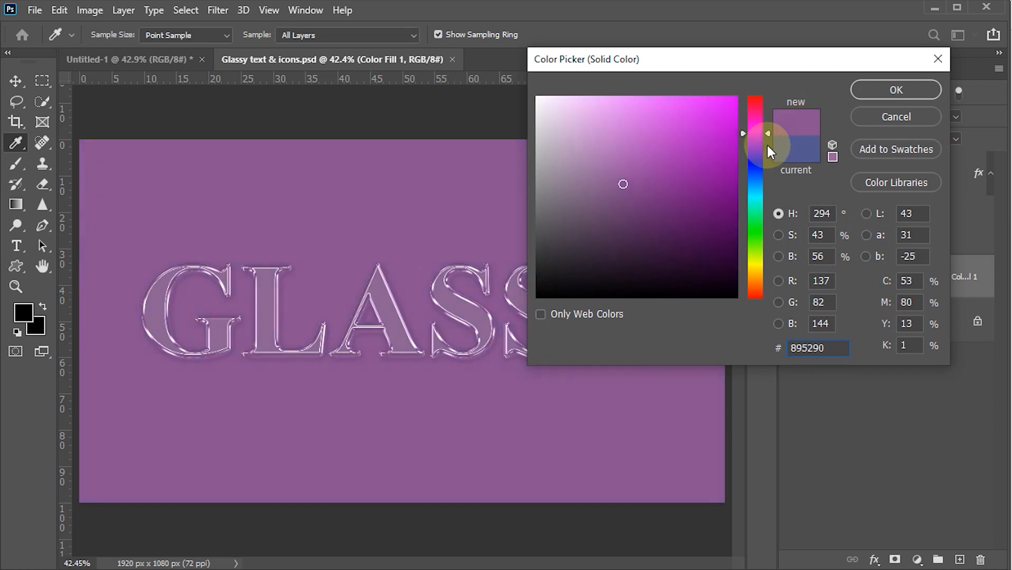
{"action": "left_click", "coordinate": [872, 90]}
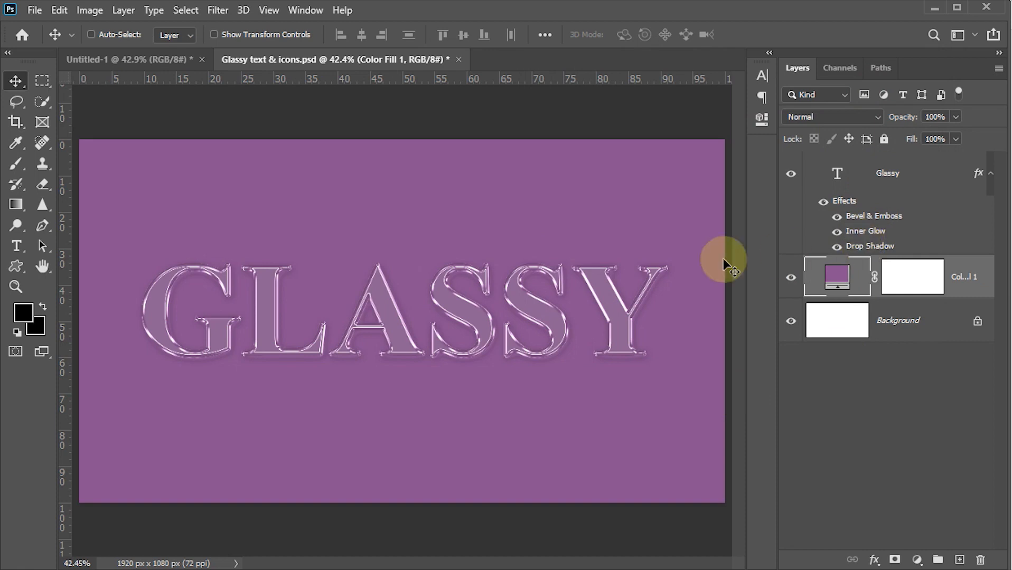
- Switch to the Untitled-1 document and set the foreground color to white and the background color to black
{"action": "left_click", "coordinate": [115, 57]}
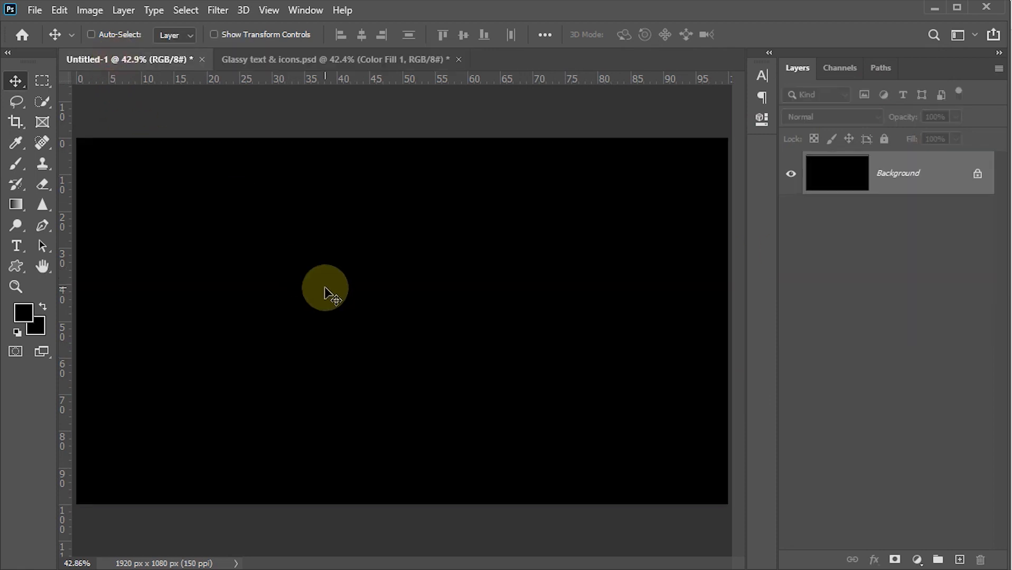
{"action": "key", "text": "d"}
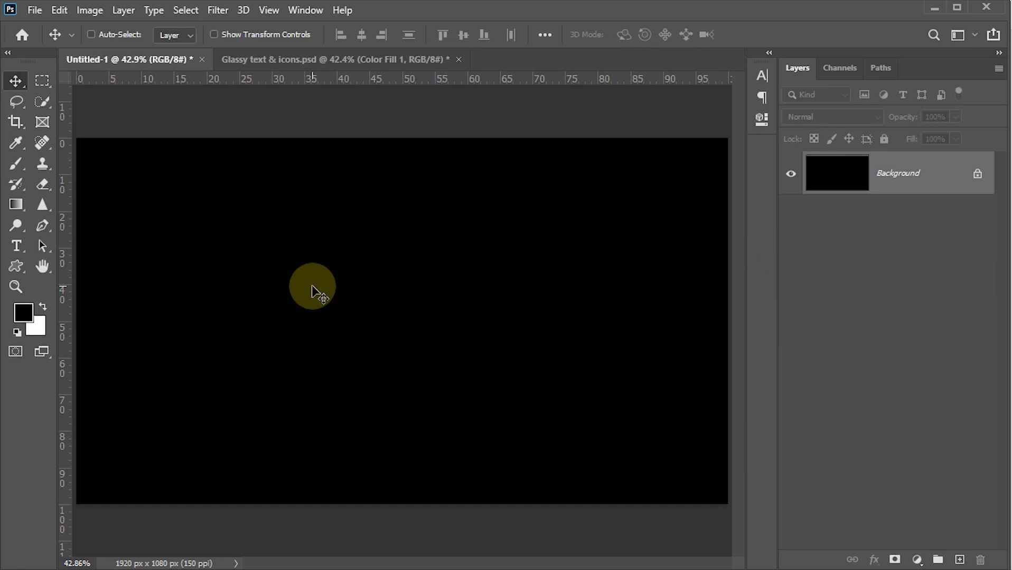
{"action": "left_click", "coordinate": [43, 306]}
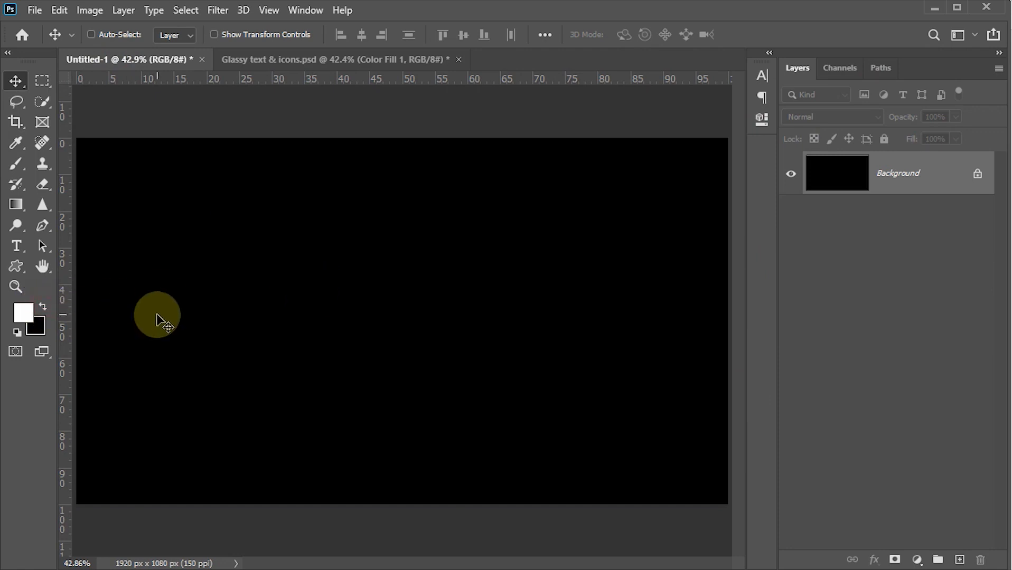
- Draw a white heart custom shape about 547 × 477 px on the left half of the canvas and move it down to mid-height
{"action": "left_click", "coordinate": [19, 267]}
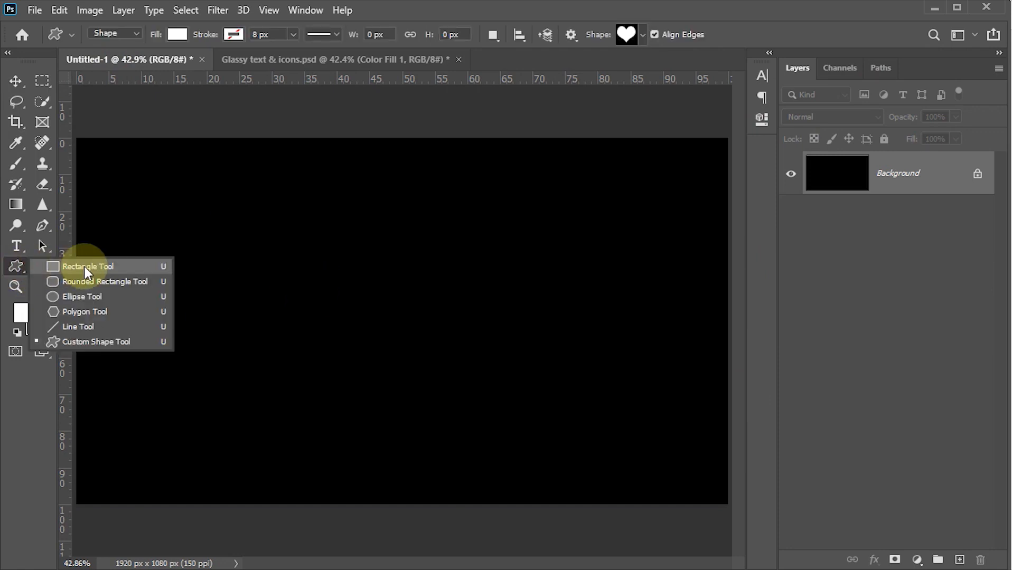
{"action": "left_click", "coordinate": [84, 341]}
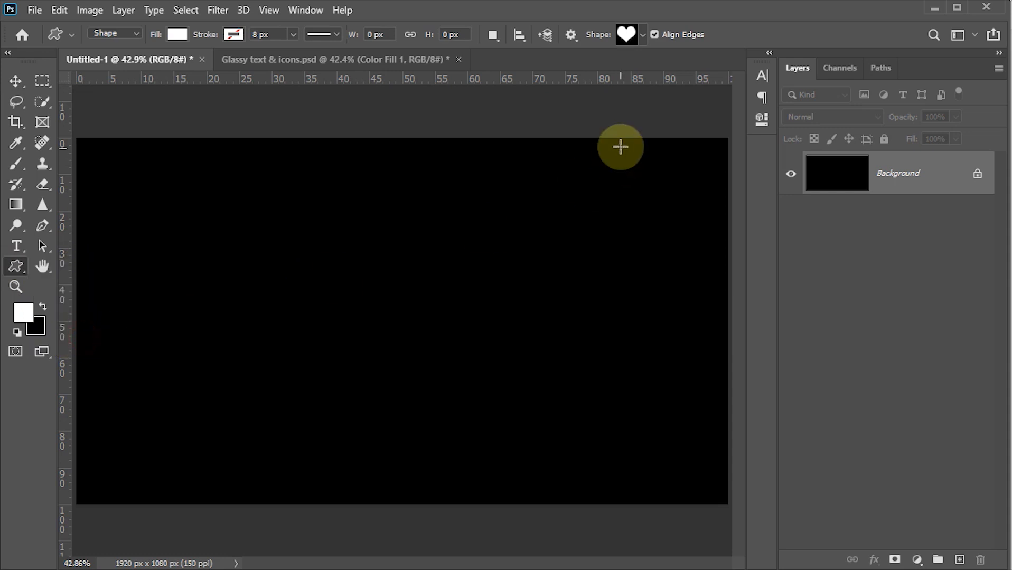
{"action": "left_click", "coordinate": [639, 33]}
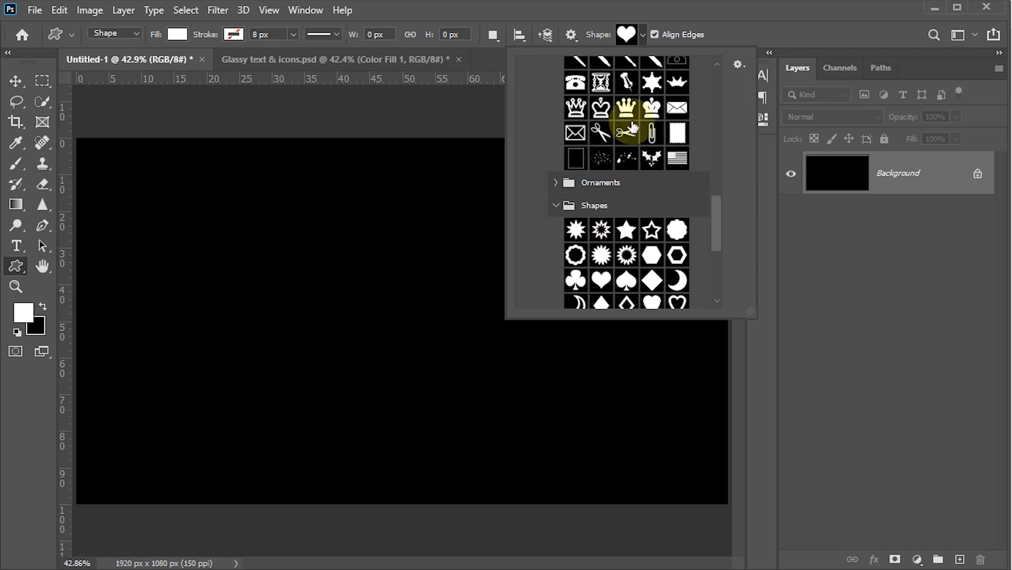
{"action": "double_click", "coordinate": [603, 279]}
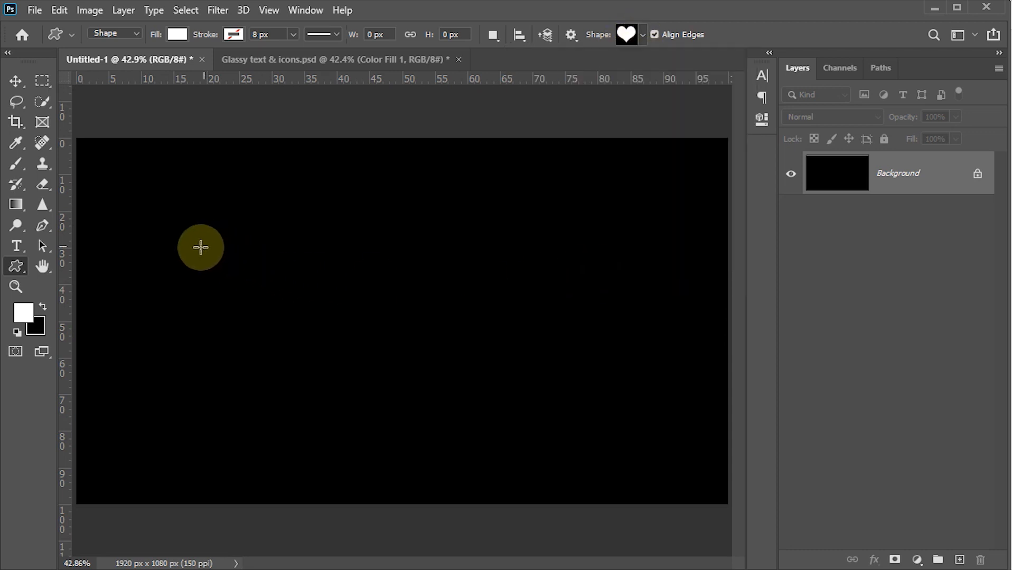
{"action": "left_click_drag", "start_coordinate": [185, 266], "coordinate": [276, 343]}
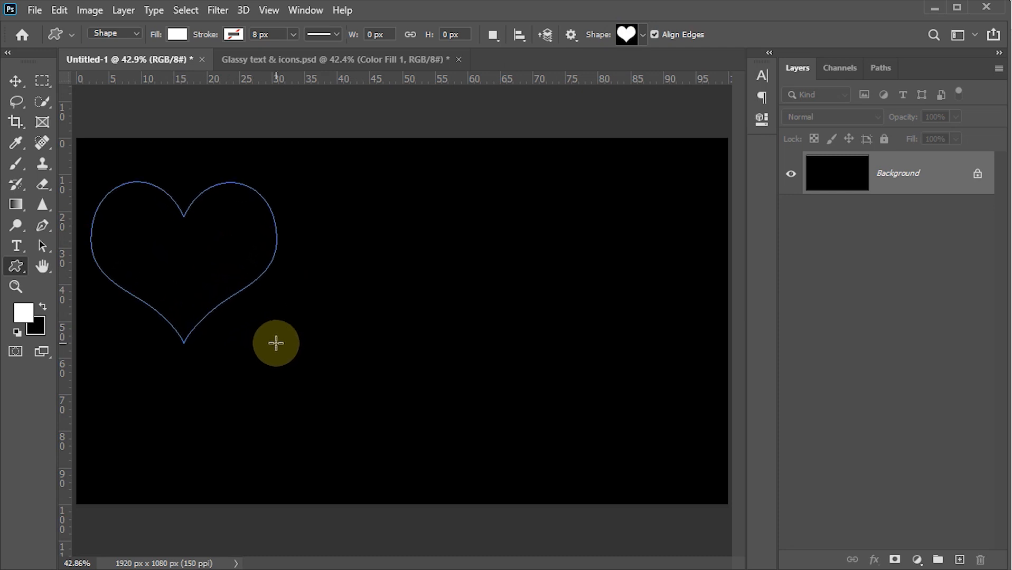
{"action": "left_click", "coordinate": [15, 81]}
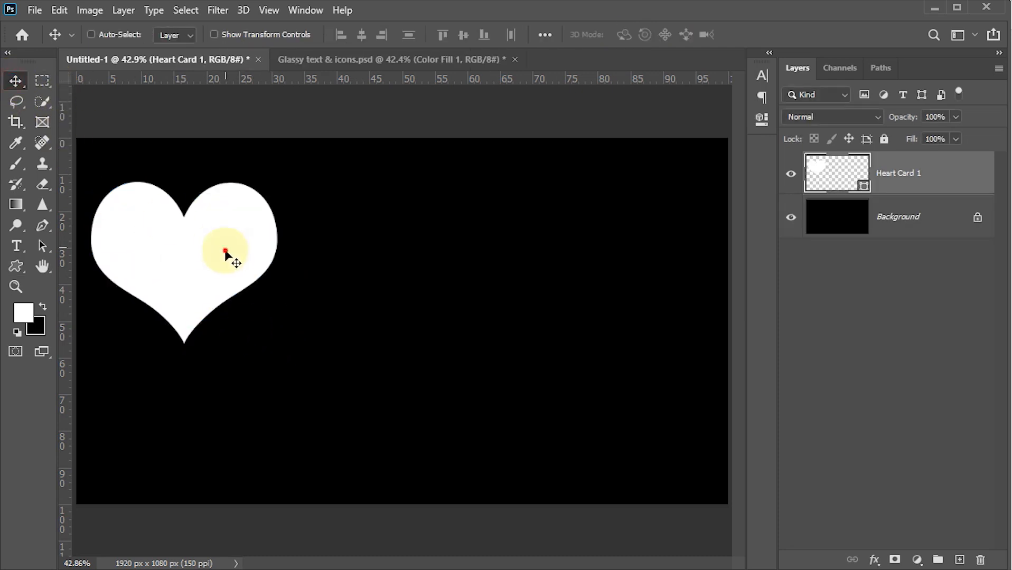
{"action": "left_click_drag", "start_coordinate": [235, 262], "coordinate": [249, 321]}
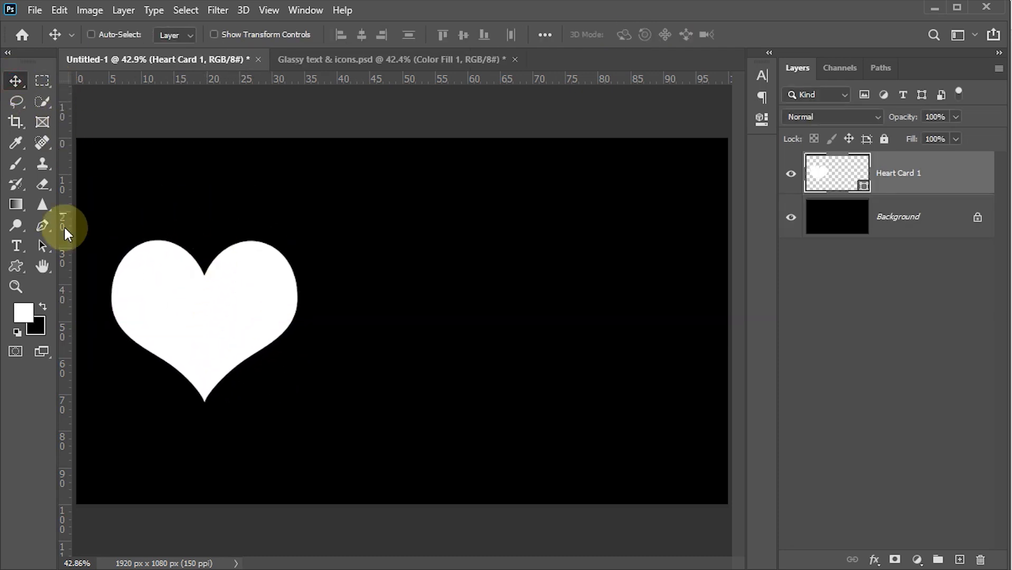
- Draw a white umbrella custom shape right of the heart and move it down until their lower ends align
{"action": "left_click", "coordinate": [14, 269]}
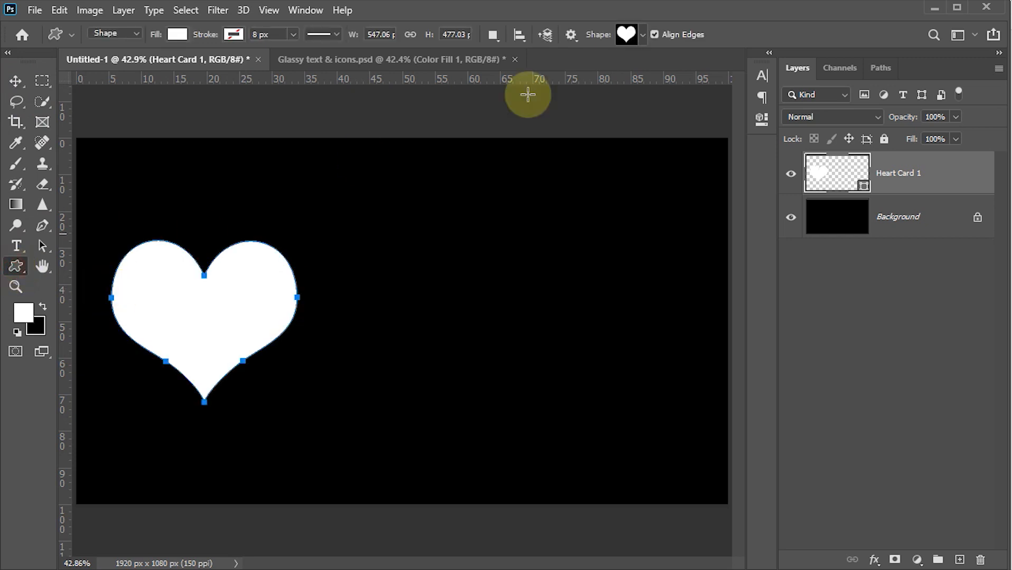
{"action": "left_click", "coordinate": [639, 33]}
{"action": "left_click_drag", "start_coordinate": [716, 232], "coordinate": [719, 184]}
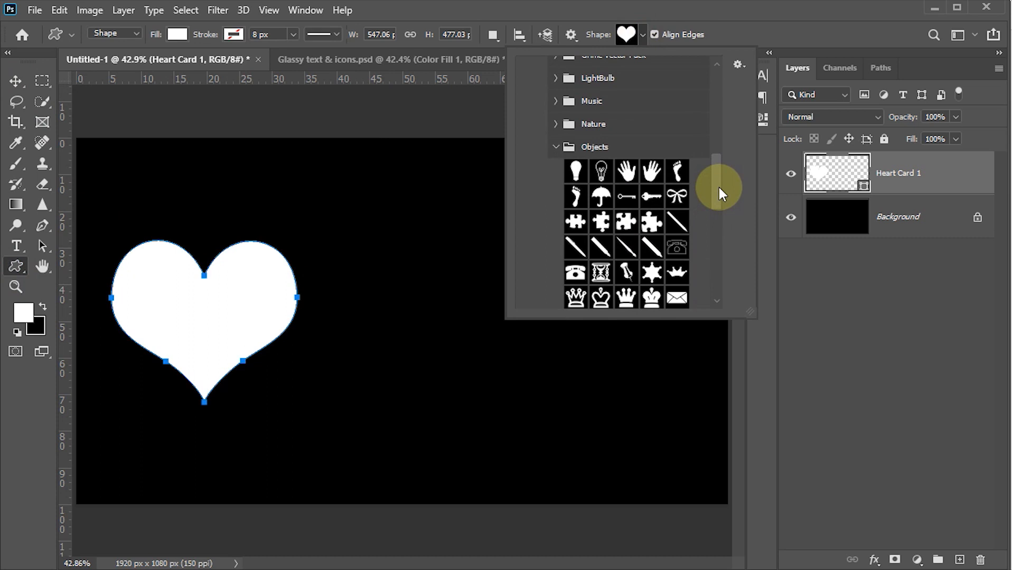
{"action": "double_click", "coordinate": [601, 198]}
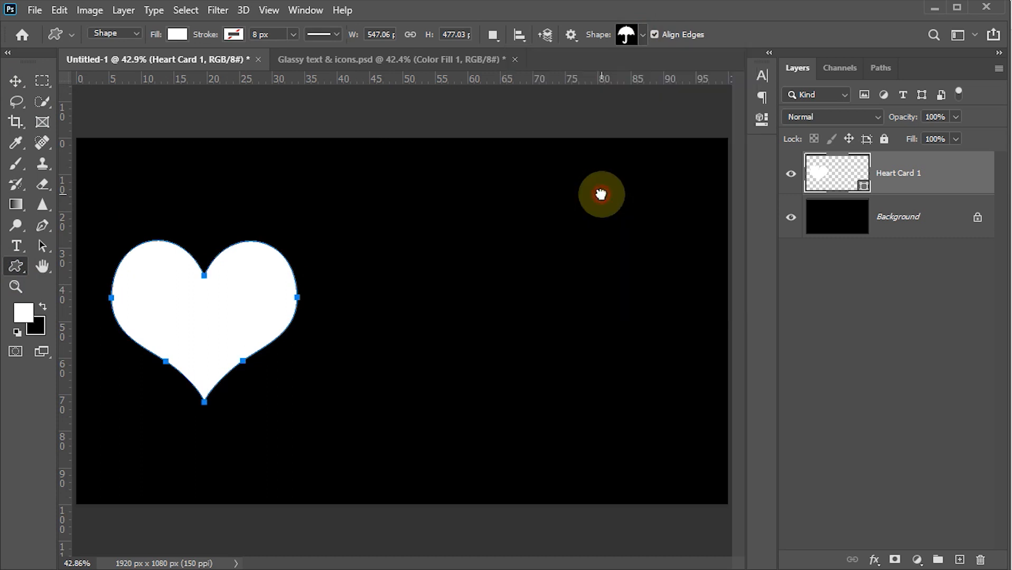
{"action": "left_click_drag", "start_coordinate": [508, 255], "coordinate": [604, 353]}
{"action": "left_click", "coordinate": [13, 82]}
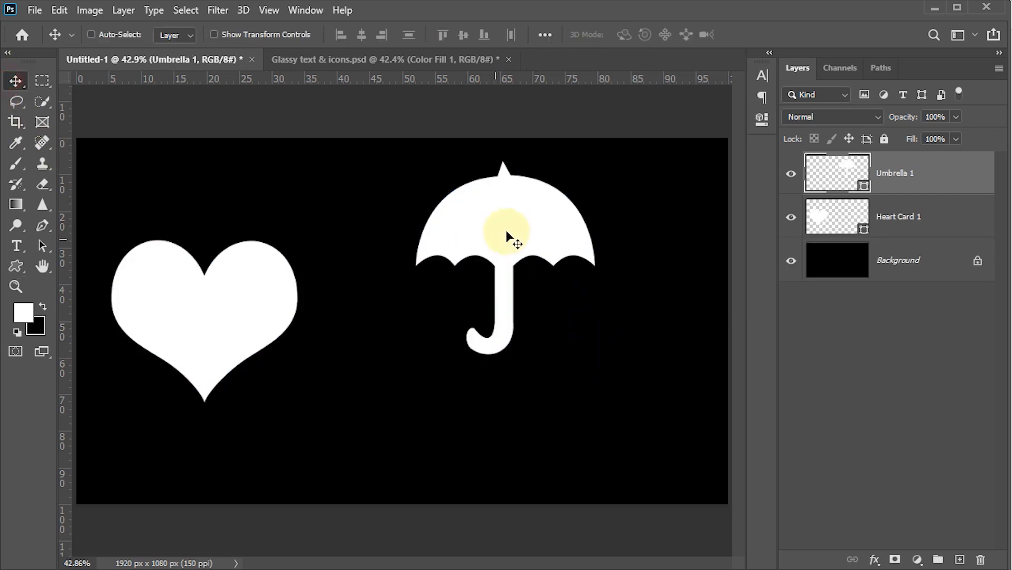
{"action": "left_click_drag", "start_coordinate": [513, 236], "coordinate": [520, 277]}
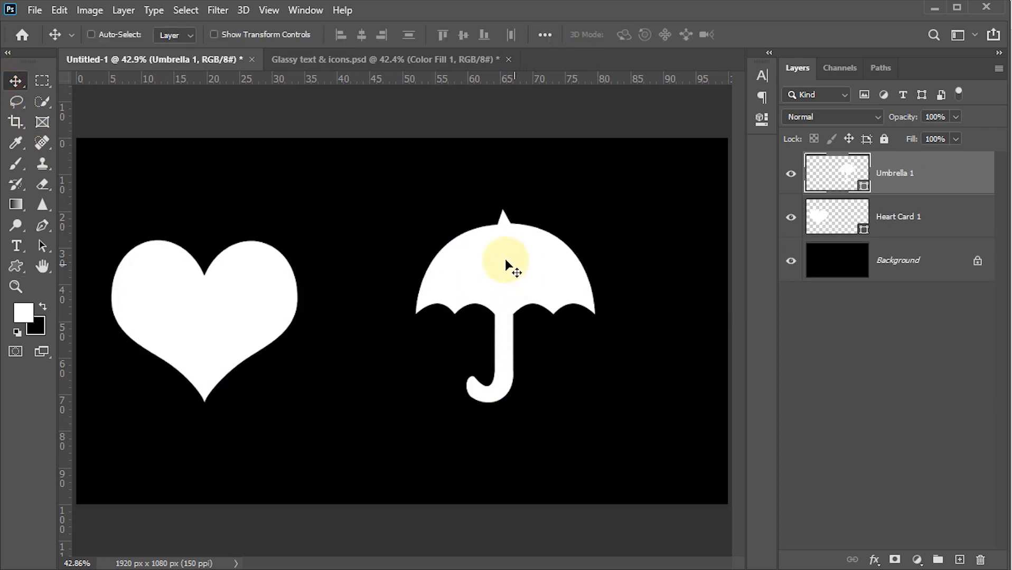
- Copy the layer style of the Glassy text layer in the Glassy text & icons.psd document
{"action": "left_click", "coordinate": [314, 60]}
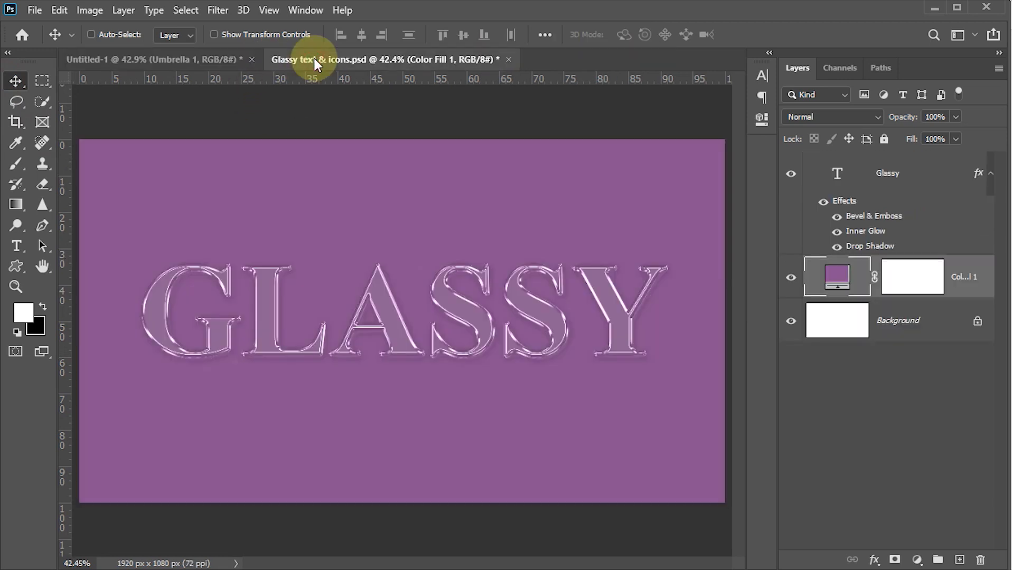
{"action": "left_click", "coordinate": [892, 173]}
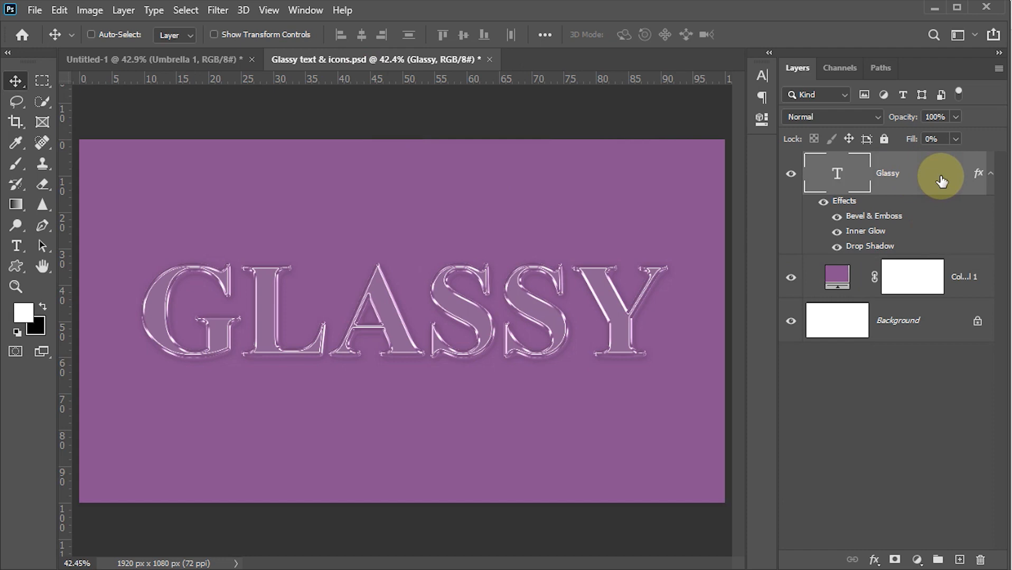
{"action": "right_click", "coordinate": [942, 181]}
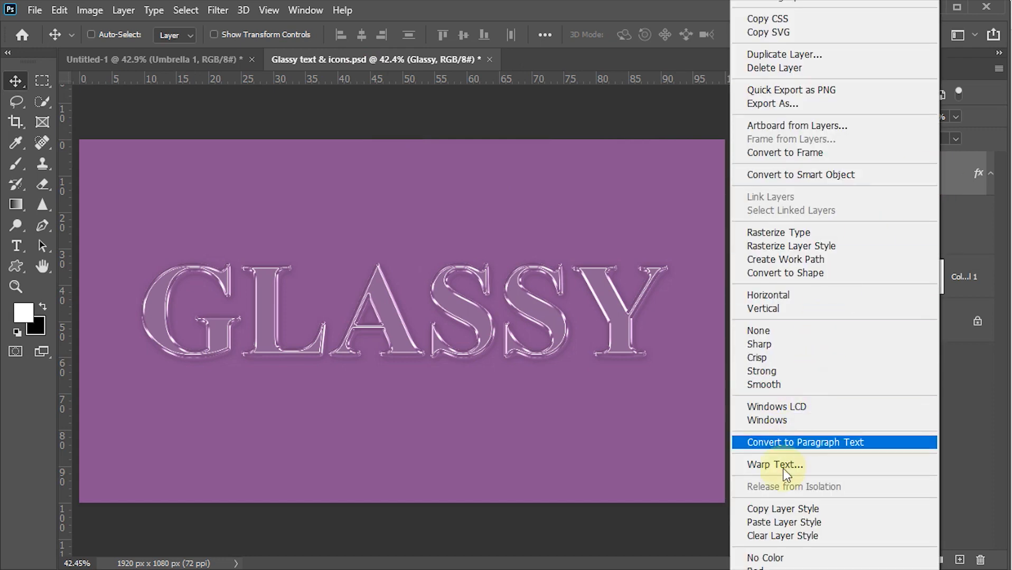
{"action": "left_click", "coordinate": [782, 510]}
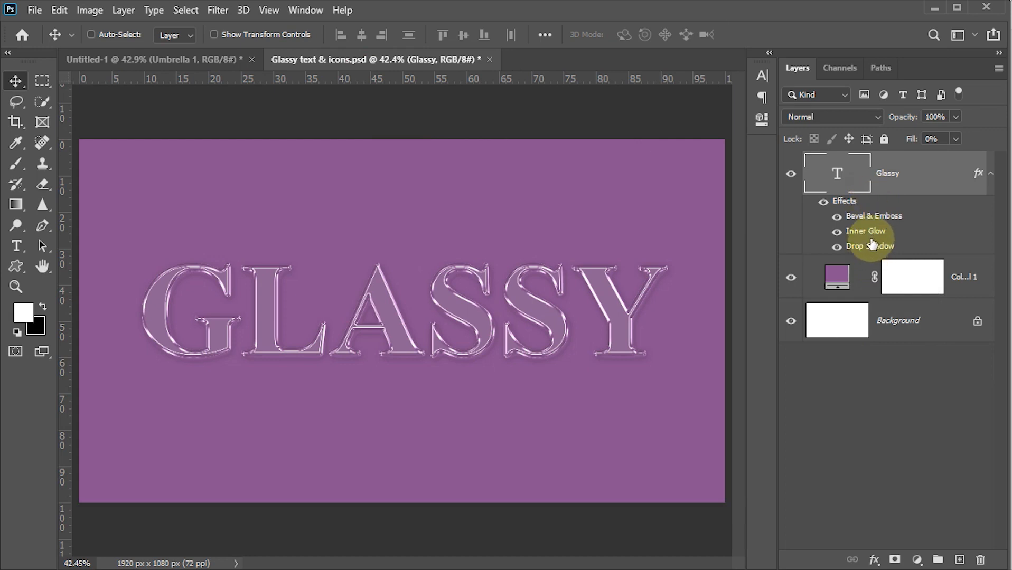
- Paste the copied glass layer style onto the Umbrella 1 layer in the Untitled-1 document
{"action": "left_click", "coordinate": [130, 57]}
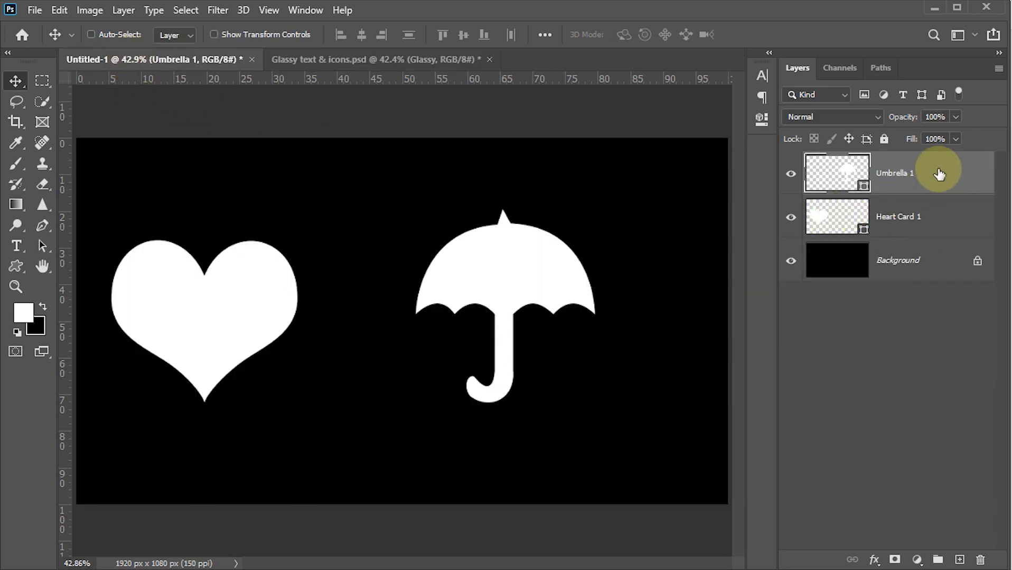
{"action": "right_click", "coordinate": [949, 180]}
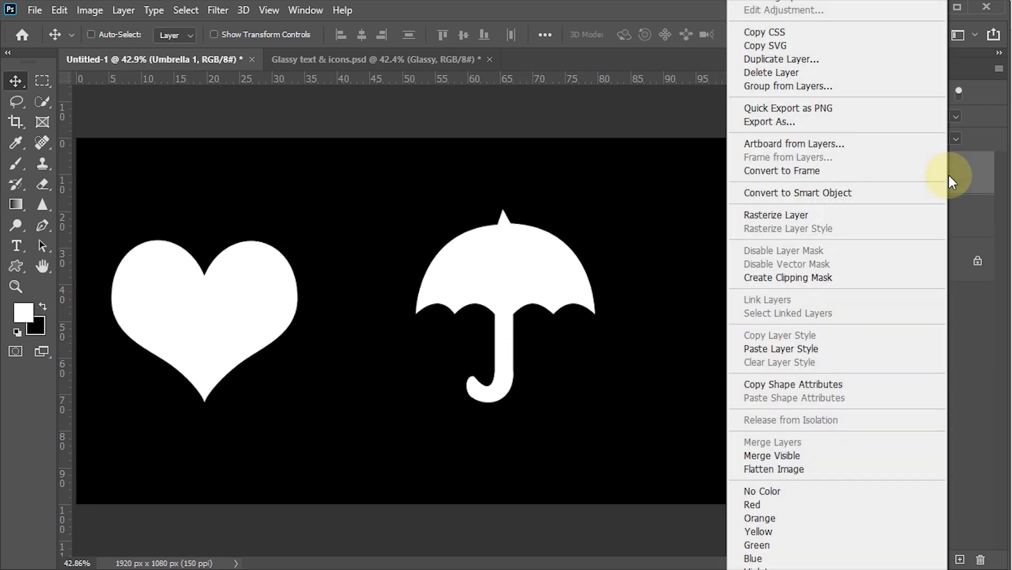
{"action": "left_click", "coordinate": [771, 349]}
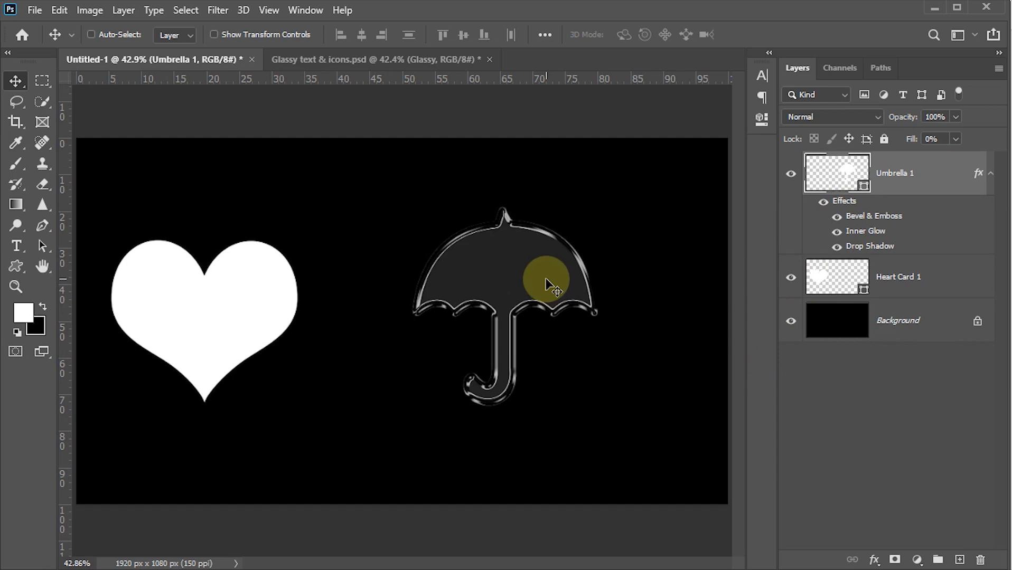
- Paste the glass layer style onto the Heart Card 1 layer and move the heart slightly right, closer to the umbrella
{"action": "left_click", "coordinate": [828, 276]}
{"action": "right_click", "coordinate": [947, 286]}
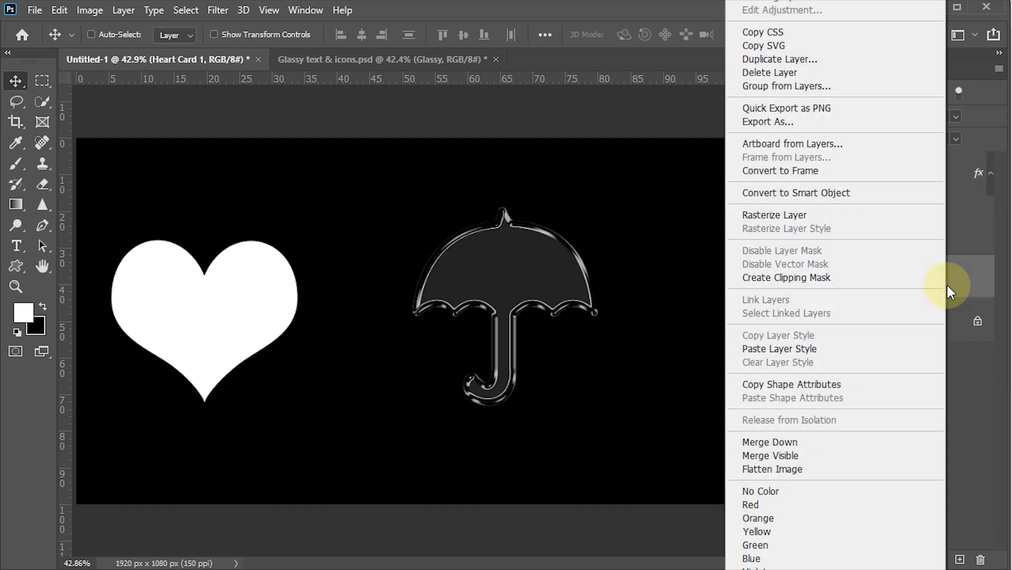
{"action": "left_click", "coordinate": [801, 349]}
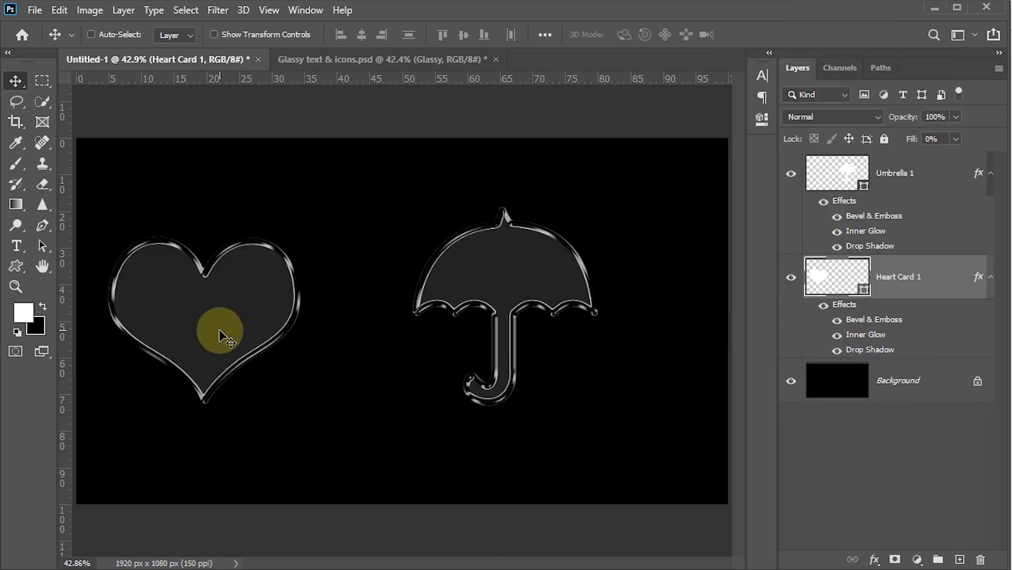
{"action": "left_click_drag", "start_coordinate": [219, 330], "coordinate": [259, 333]}
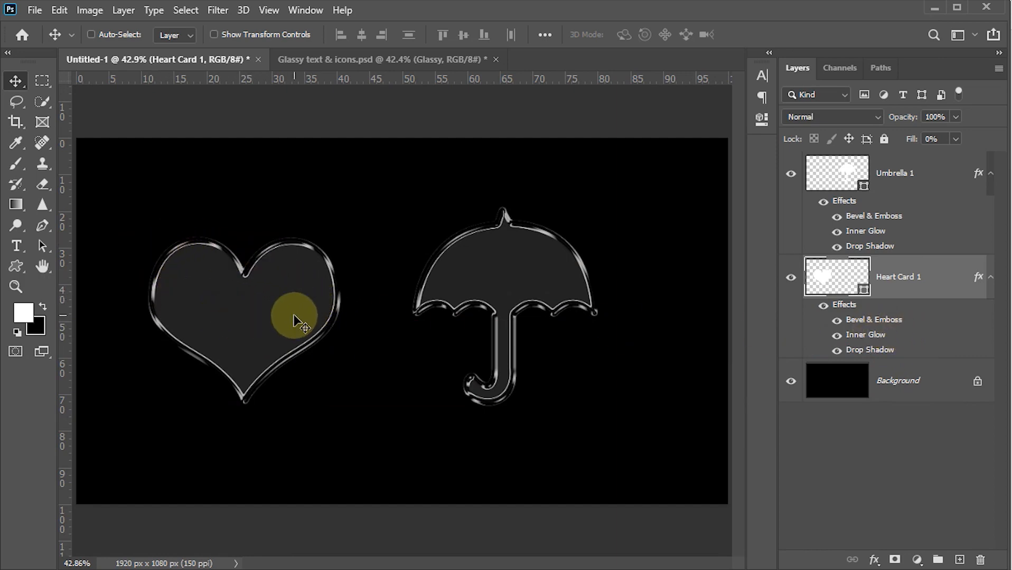
- Set the Bevel & Emboss depth of the heart layer to 126%
{"action": "double_click", "coordinate": [900, 320]}
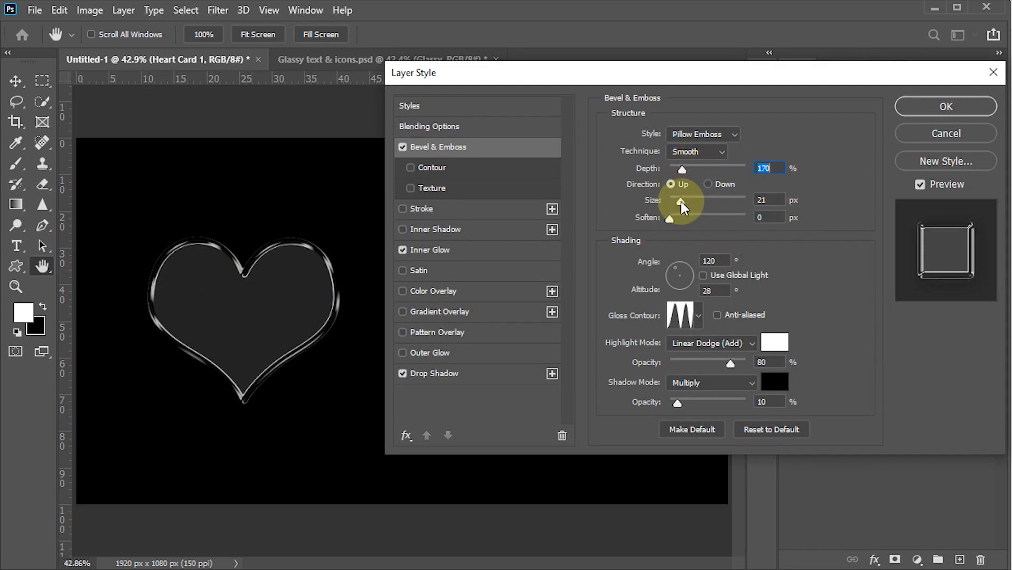
{"action": "left_click_drag", "start_coordinate": [681, 202], "coordinate": [681, 172]}
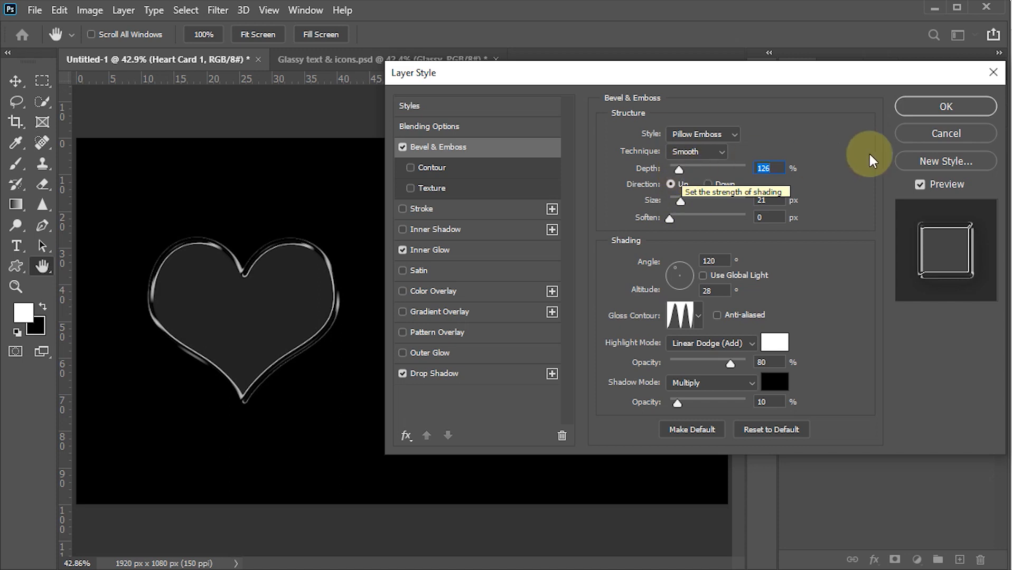
{"action": "left_click", "coordinate": [944, 106]}
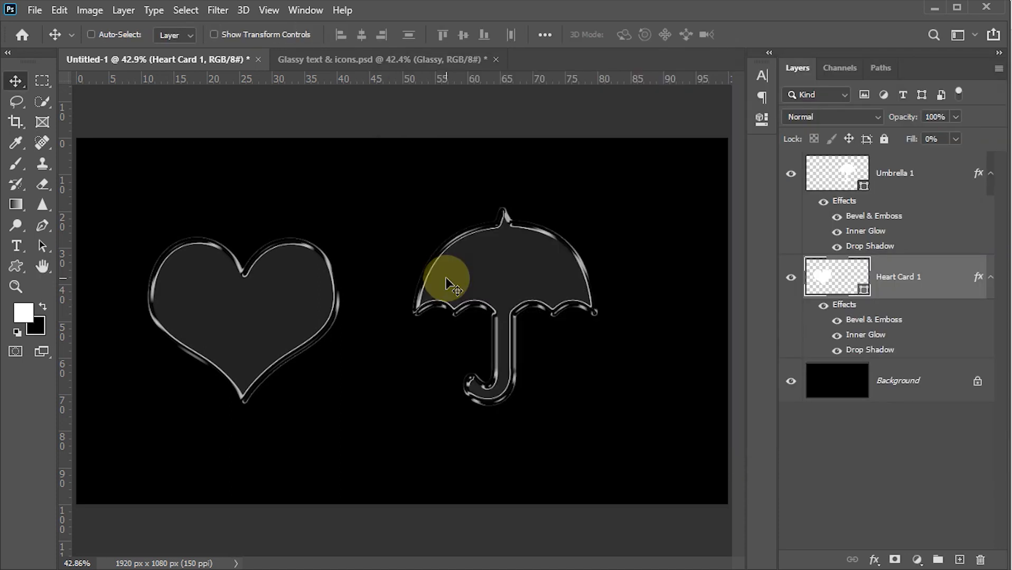
- Compare the GLASSY text document with the heart and umbrella icon document, ending on Glassy text & icons.psd
{"action": "left_click", "coordinate": [330, 59]}
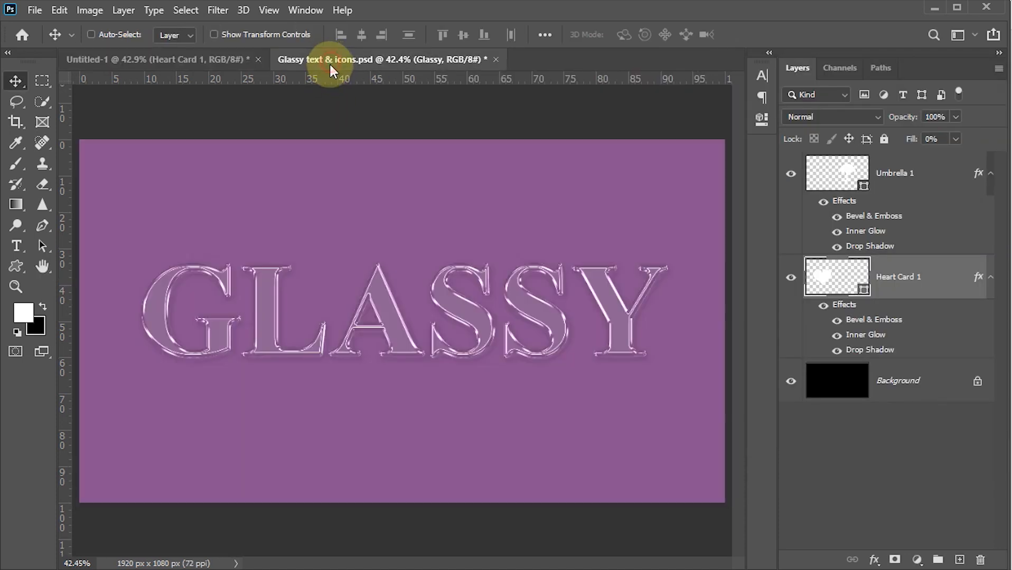
{"action": "left_click", "coordinate": [153, 61]}
{"action": "left_click", "coordinate": [333, 59]}
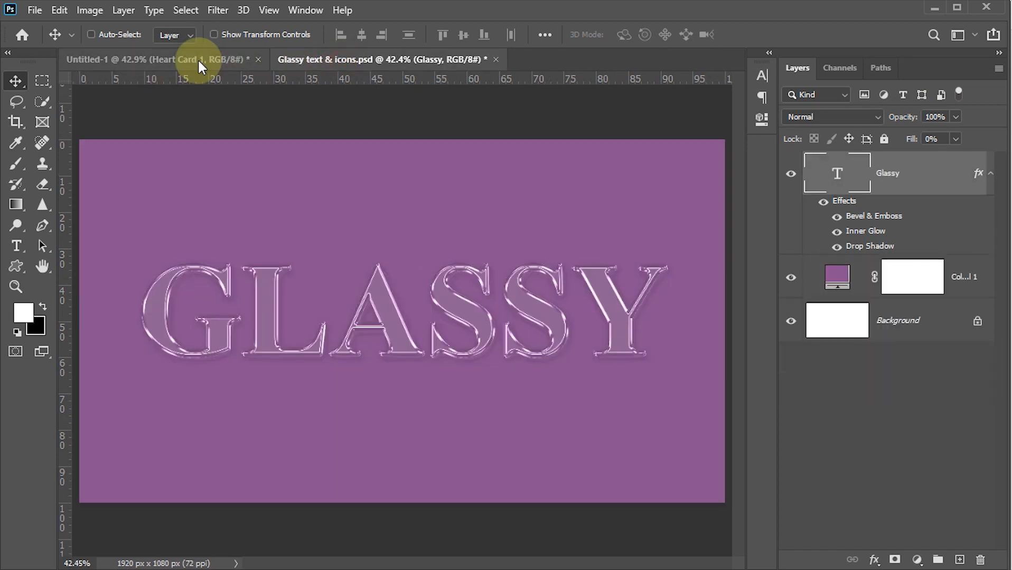